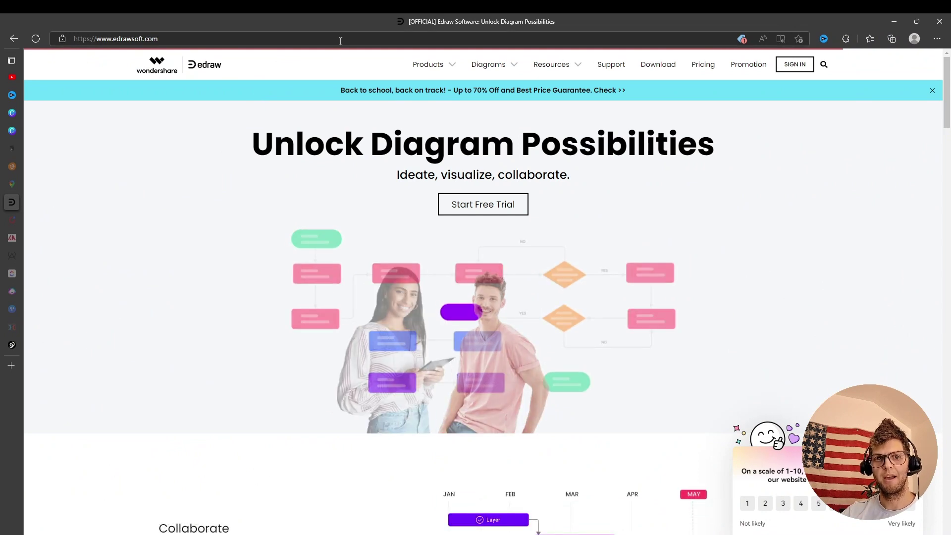
# - Open the Wondershare EdrawMax product page from the Products menu on edrawsoft.com
pyautogui.moveTo(455, 73)
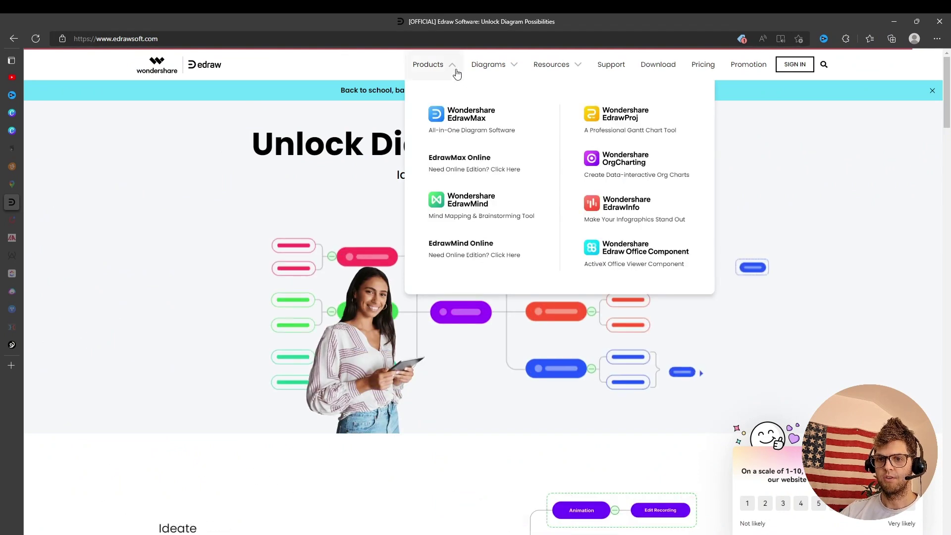
pyautogui.click(468, 121)
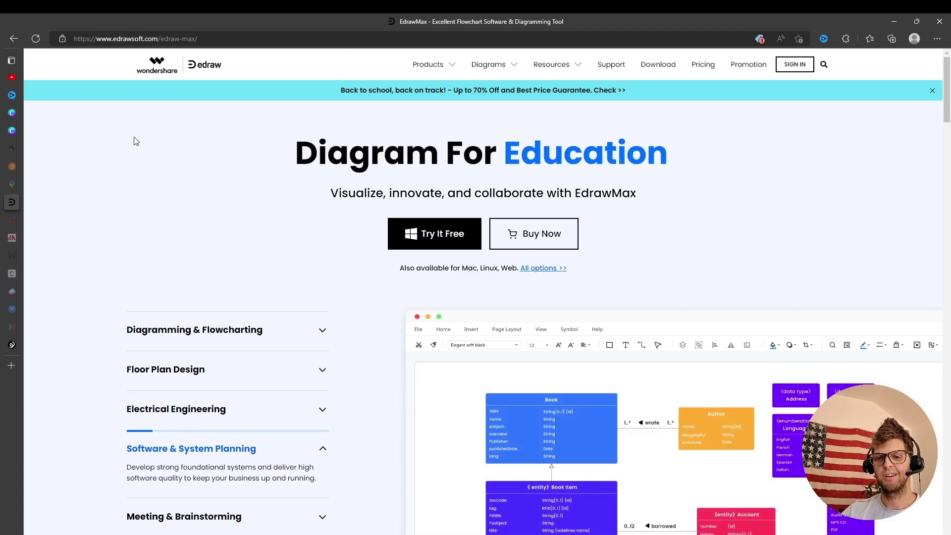
# - Open the EdrawMax Free Download page and browse the Windows, Mac, Linux and Online edition cards
pyautogui.click(658, 65)
pyautogui.moveTo(565, 79)
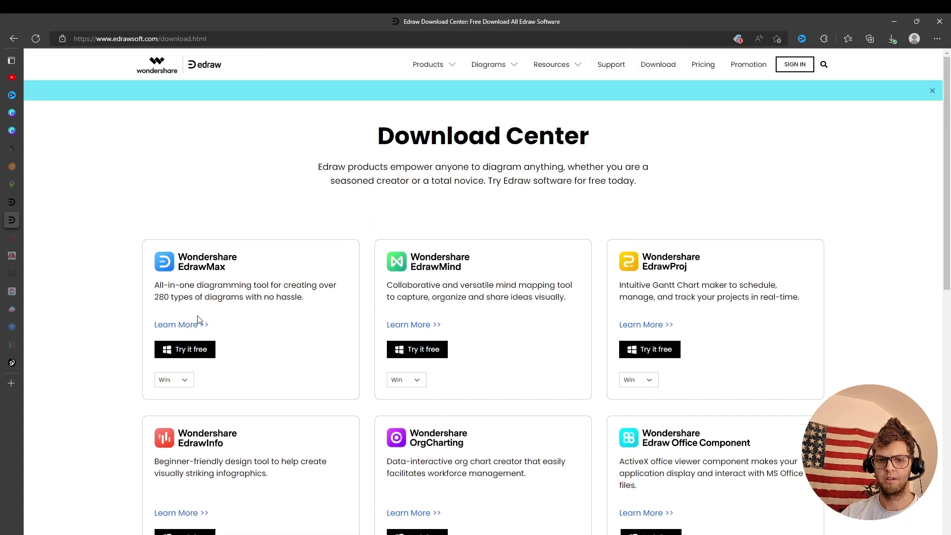
pyautogui.click(194, 325)
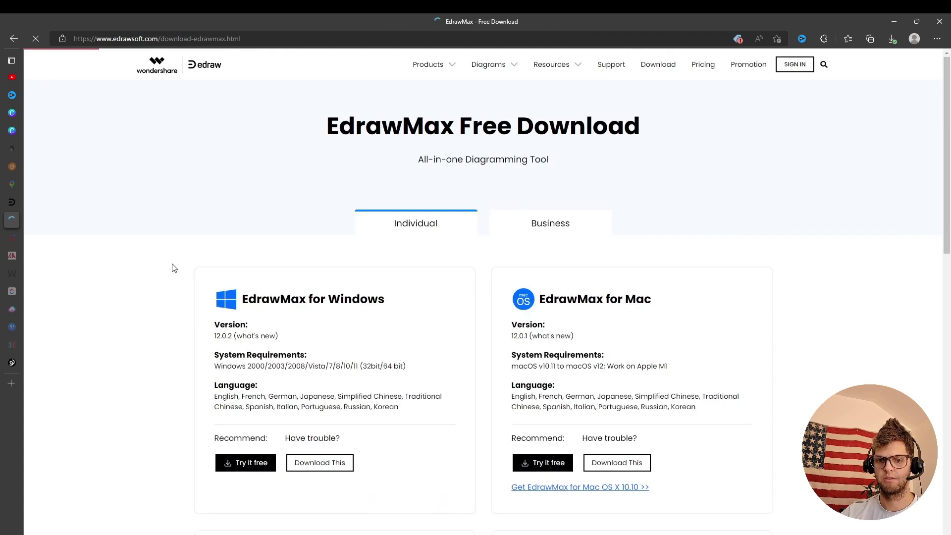
pyautogui.scroll(-3, 174, 267)
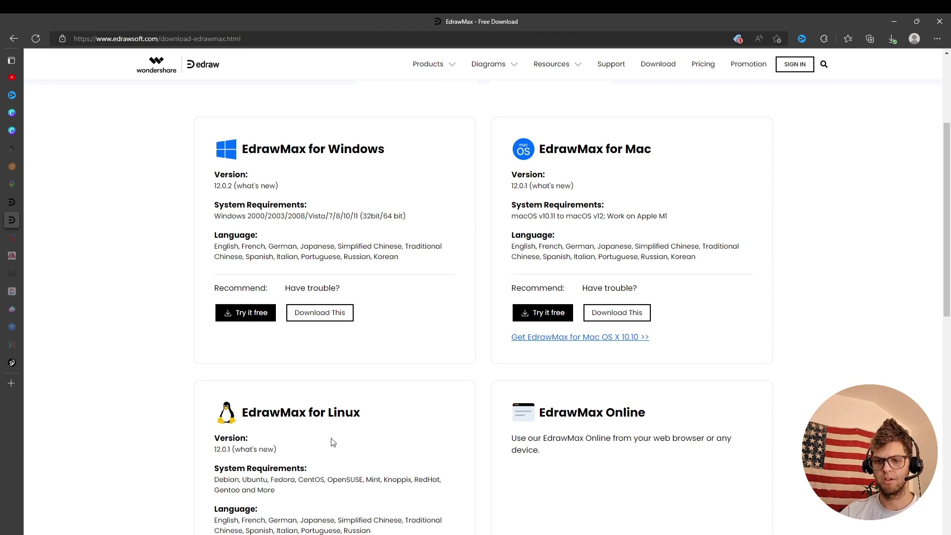
pyautogui.scroll(-4, 501, 285)
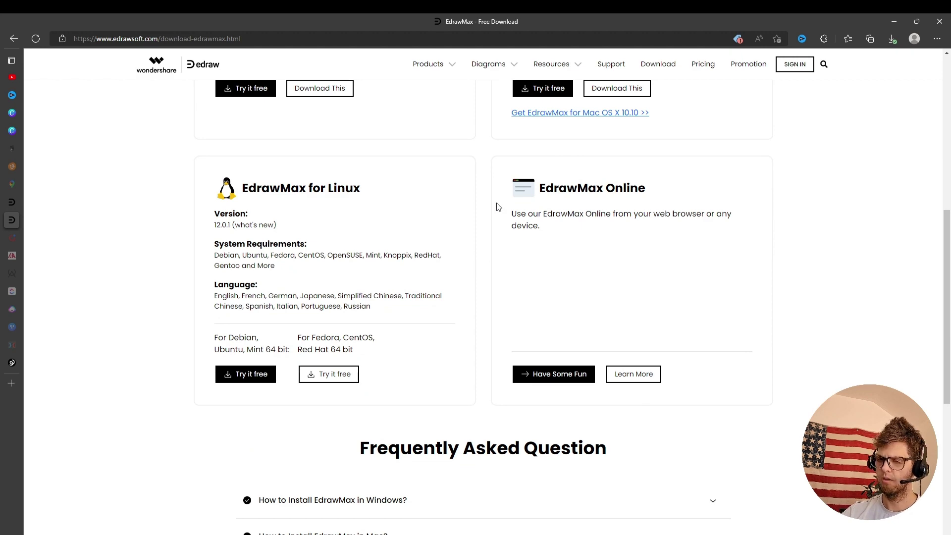
pyautogui.scroll(3, 147, 355)
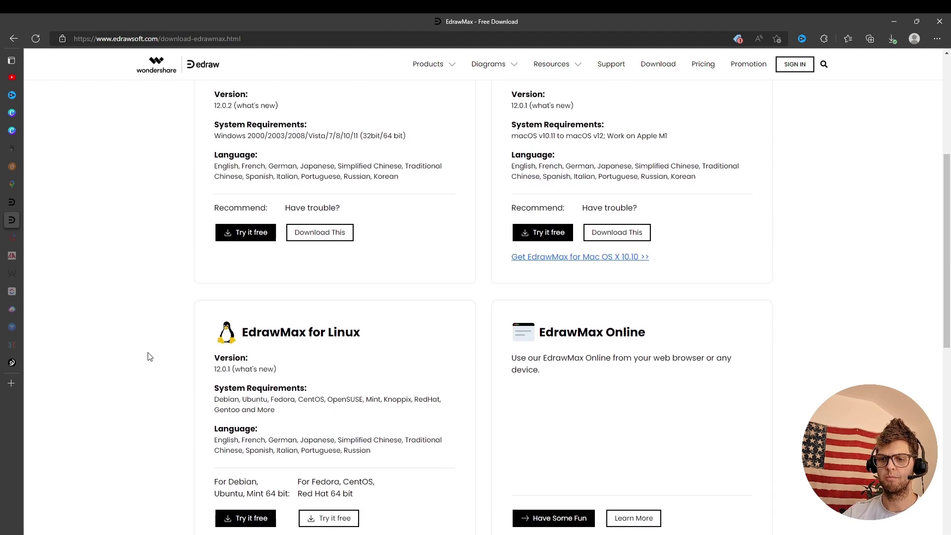
pyautogui.scroll(5, 150, 357)
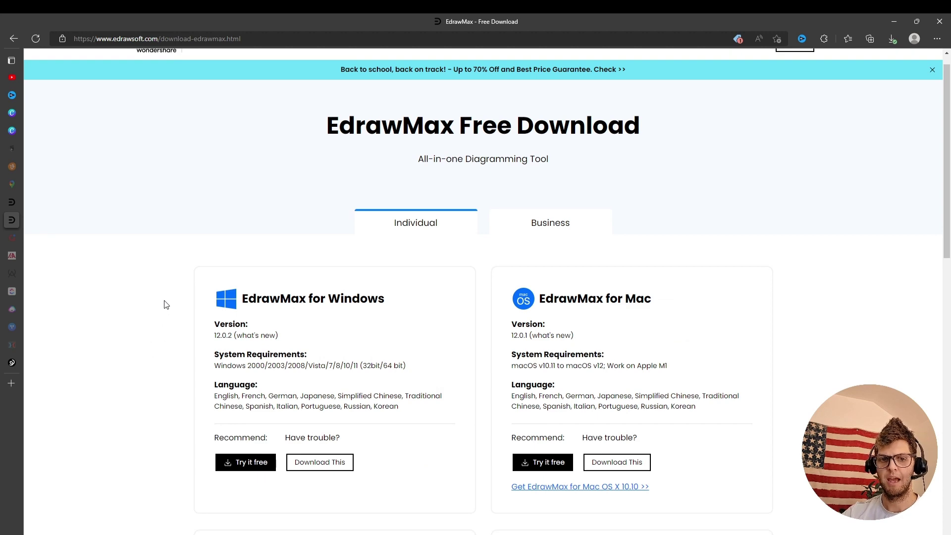
# - Minimize Edge and bring the EdrawMax editor up maximized from the taskbar
pyautogui.click(896, 21)
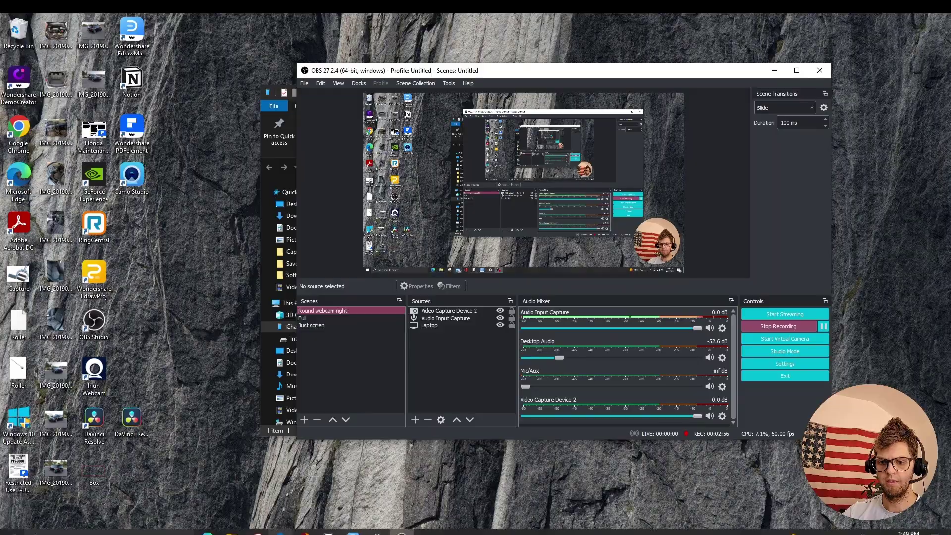
pyautogui.click(352, 533)
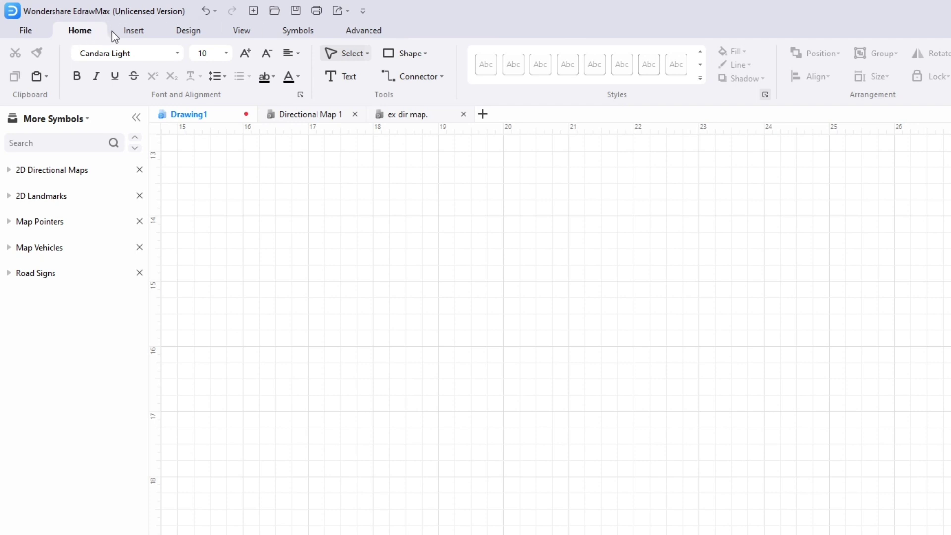
pyautogui.click(133, 31)
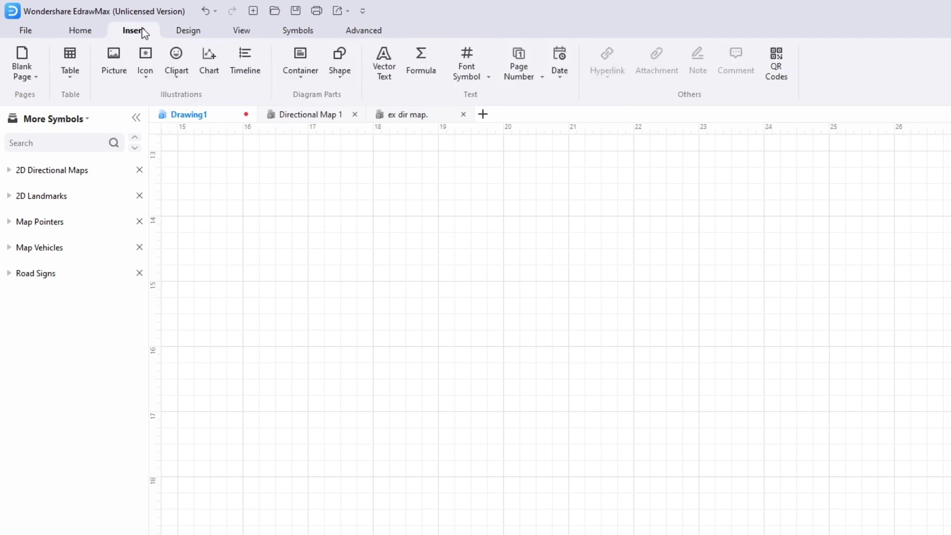
pyautogui.click(196, 32)
pyautogui.click(233, 32)
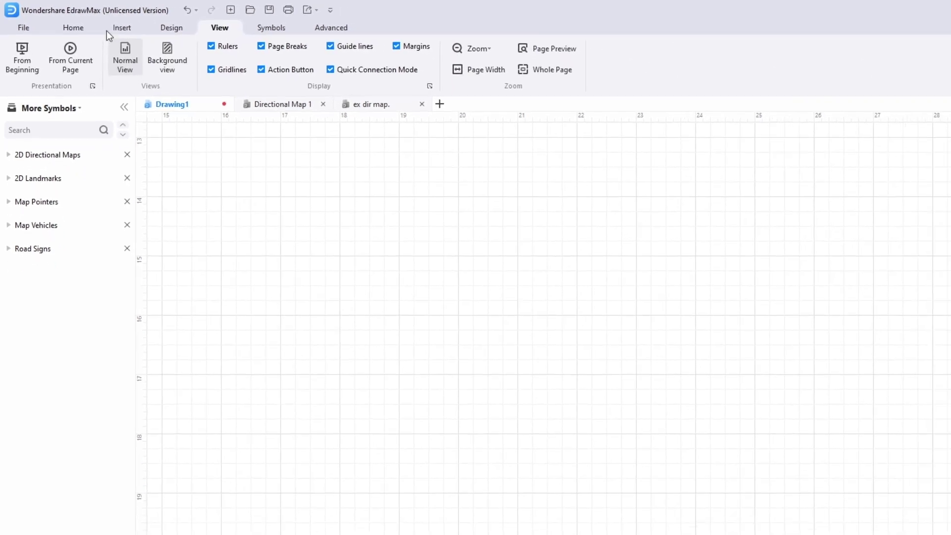
pyautogui.click(68, 28)
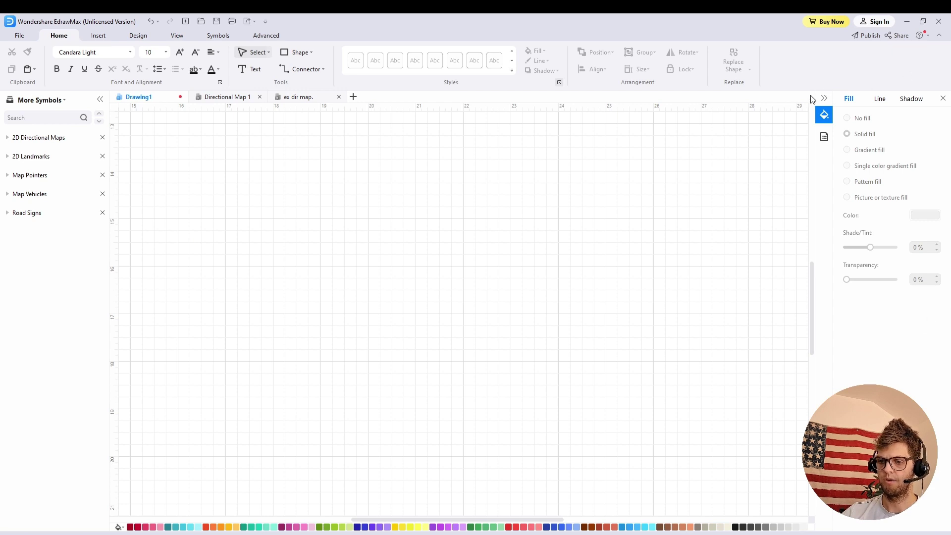
# - Create a blank Directional Map drawing from the Engineering > Map templates
pyautogui.click(19, 35)
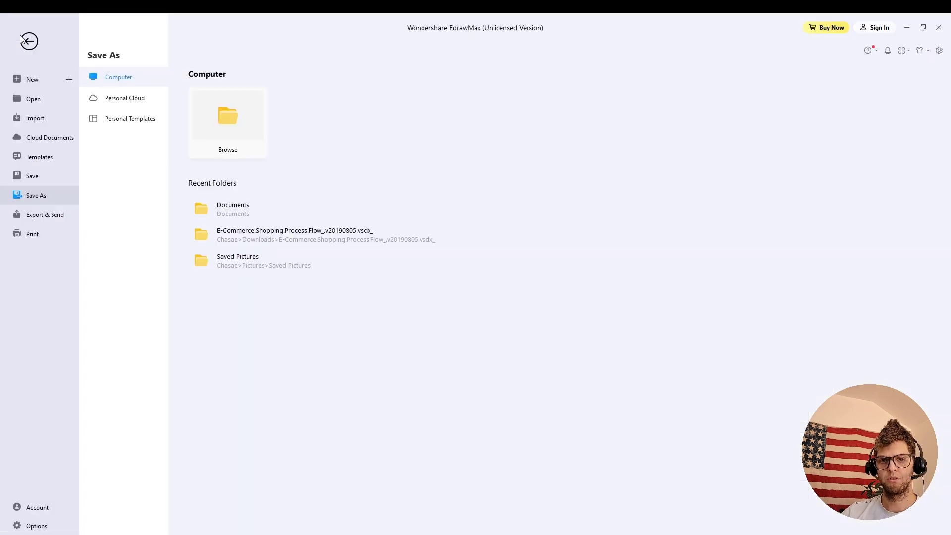
pyautogui.click(28, 79)
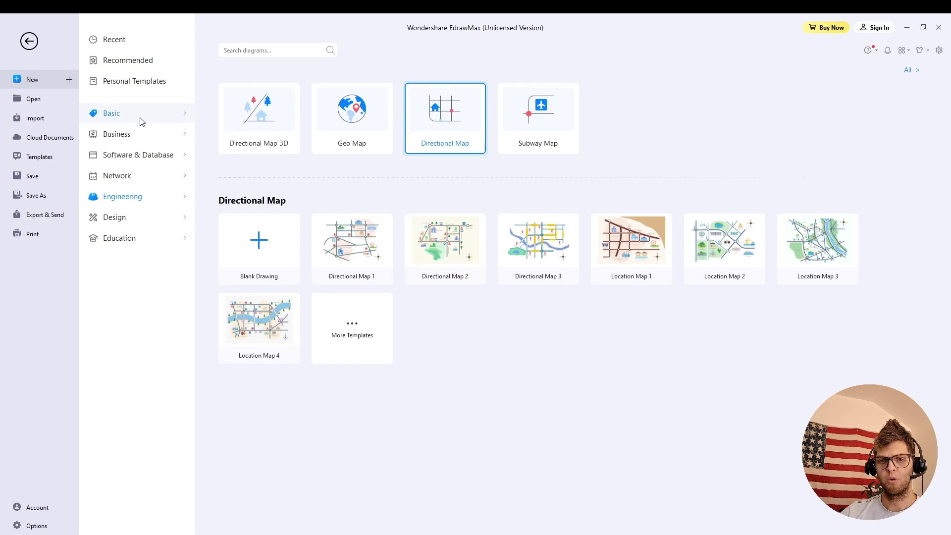
pyautogui.click(150, 198)
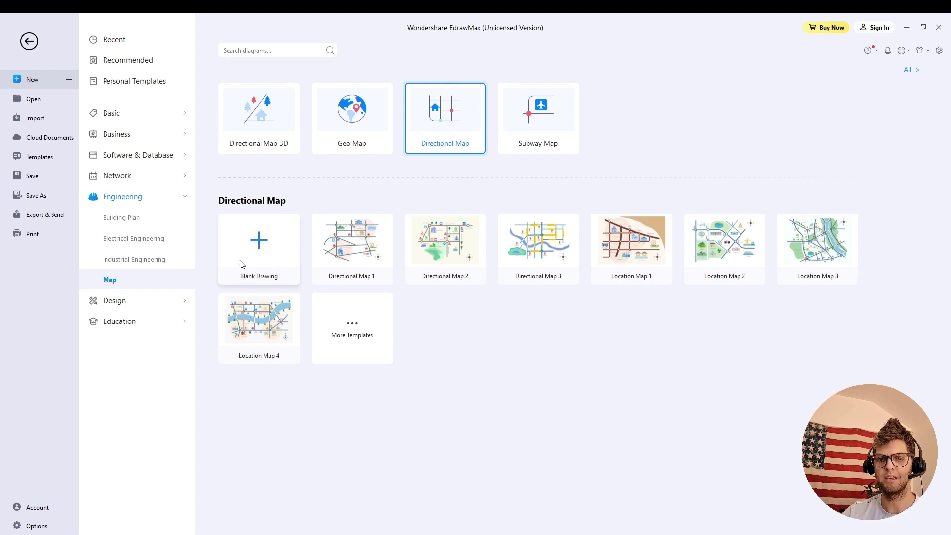
pyautogui.click(252, 246)
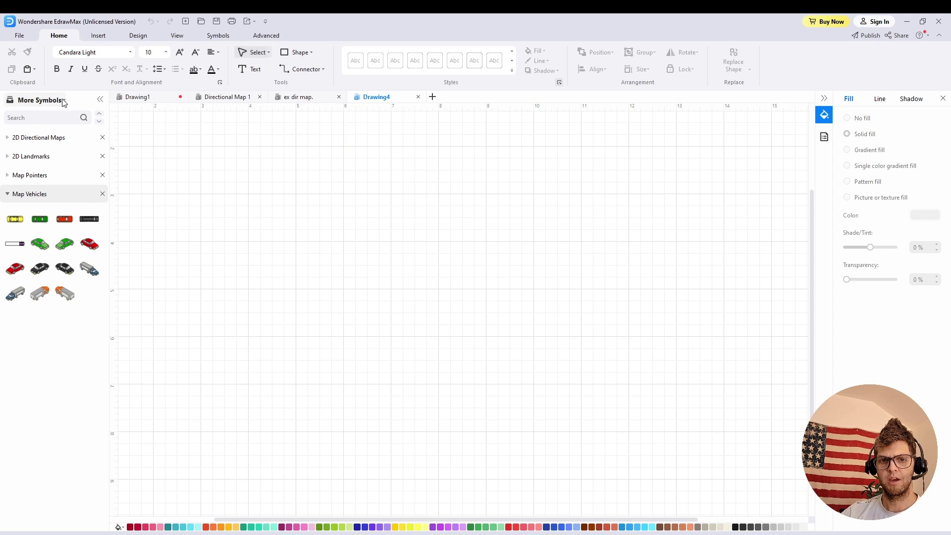
# - Expand and browse the 2D Directional Maps, 2D Landmarks and Map Pointers symbol groups
pyautogui.click(10, 139)
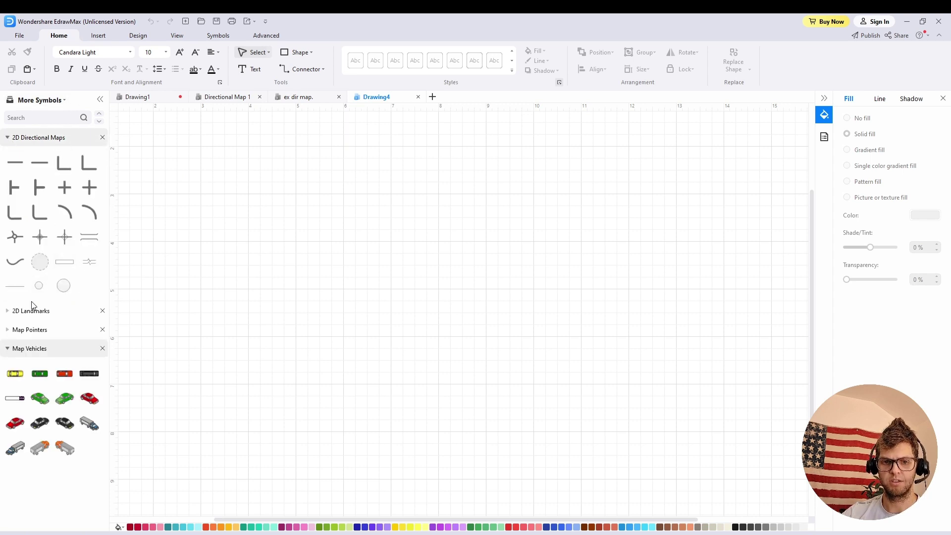
pyautogui.click(8, 312)
pyautogui.scroll(-2, 39, 293)
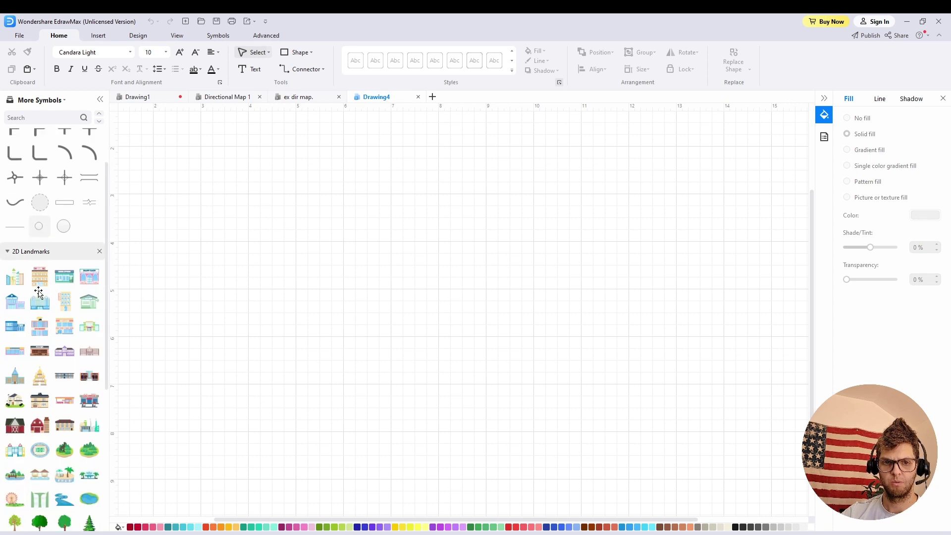
pyautogui.scroll(-1, 57, 185)
pyautogui.scroll(-5, 56, 186)
pyautogui.click(12, 399)
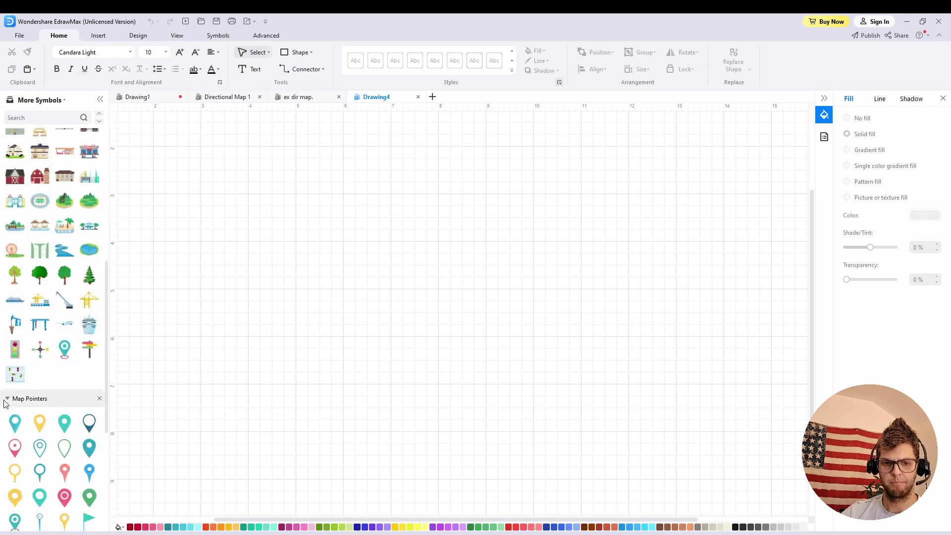
pyautogui.scroll(-5, 42, 395)
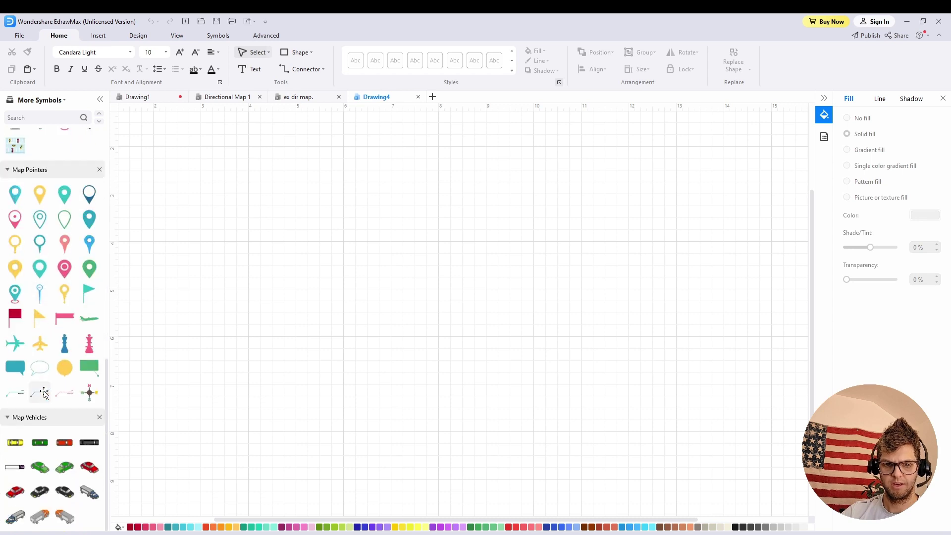
pyautogui.scroll(3, 43, 342)
# - Collapse Map Pointers, Map Vehicles and 2D Landmarks, then show the More Symbols library list
pyautogui.click(9, 320)
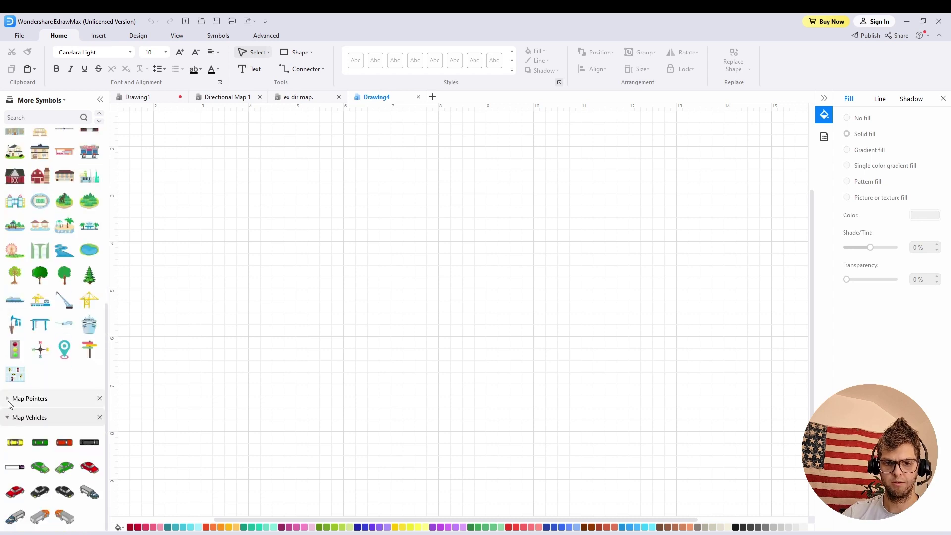
pyautogui.click(11, 417)
pyautogui.scroll(5, 33, 379)
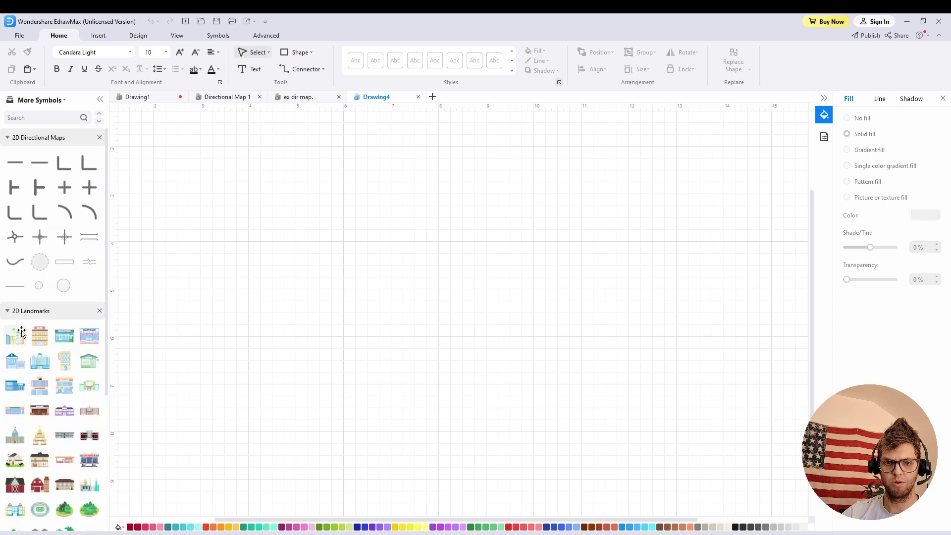
pyautogui.click(9, 311)
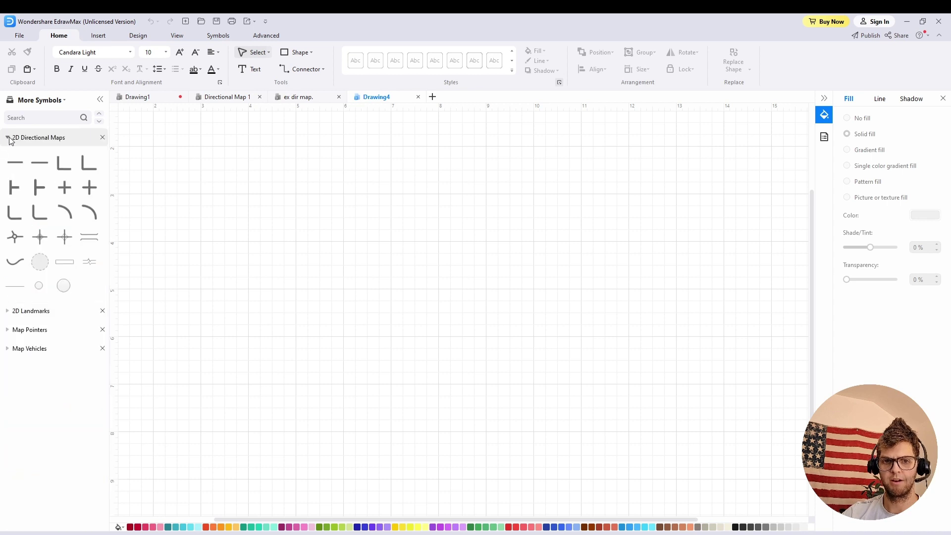
pyautogui.click(63, 101)
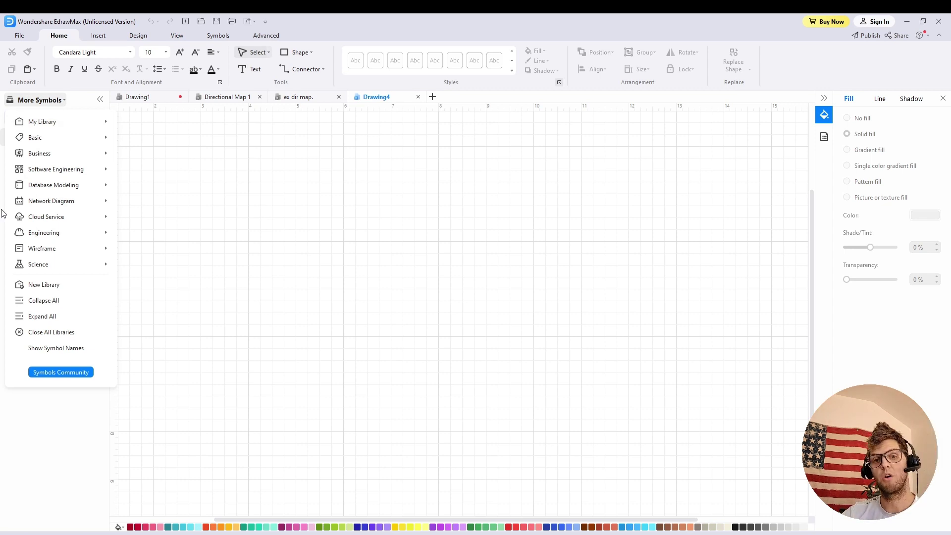
# - Add the Road Signs library from Engineering > Maps in the More Symbols menu
pyautogui.moveTo(39, 190)
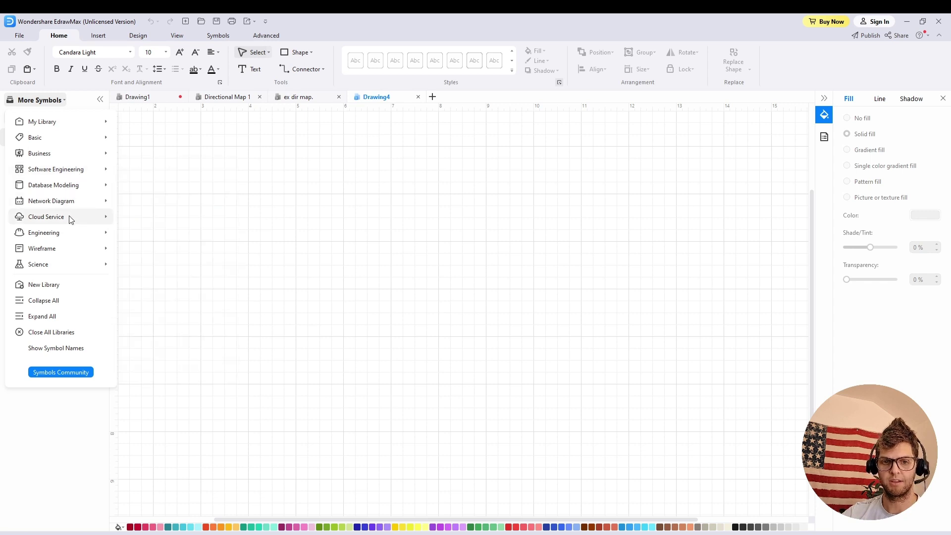
pyautogui.moveTo(68, 236)
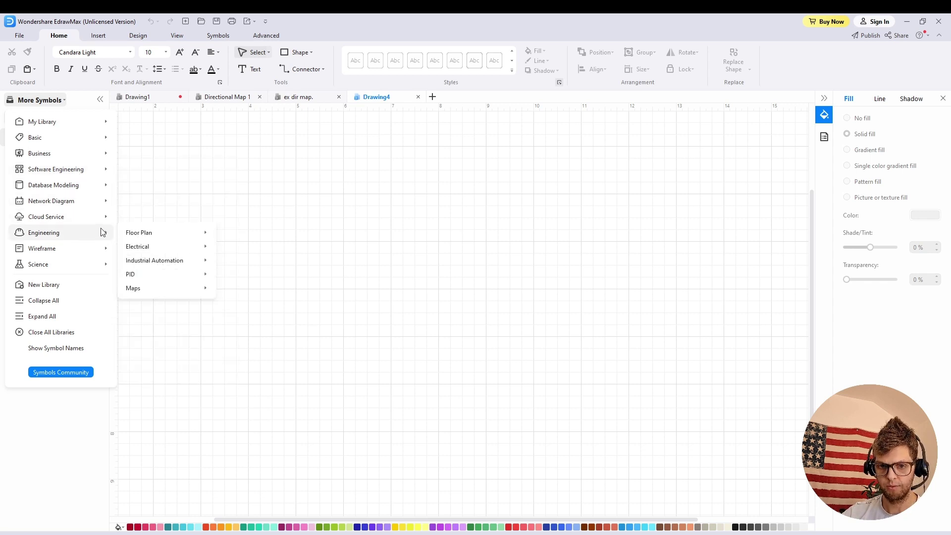
pyautogui.moveTo(176, 291)
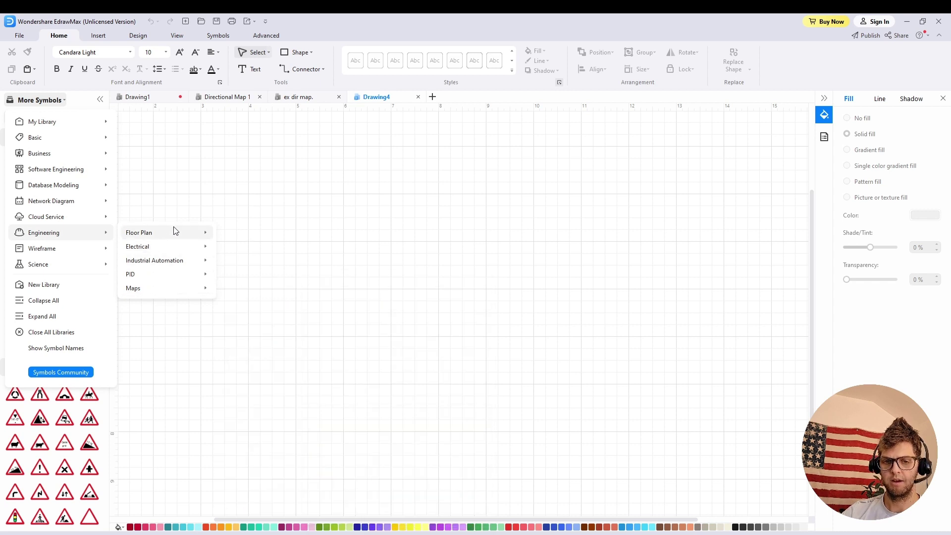
pyautogui.moveTo(189, 231)
pyautogui.click(198, 173)
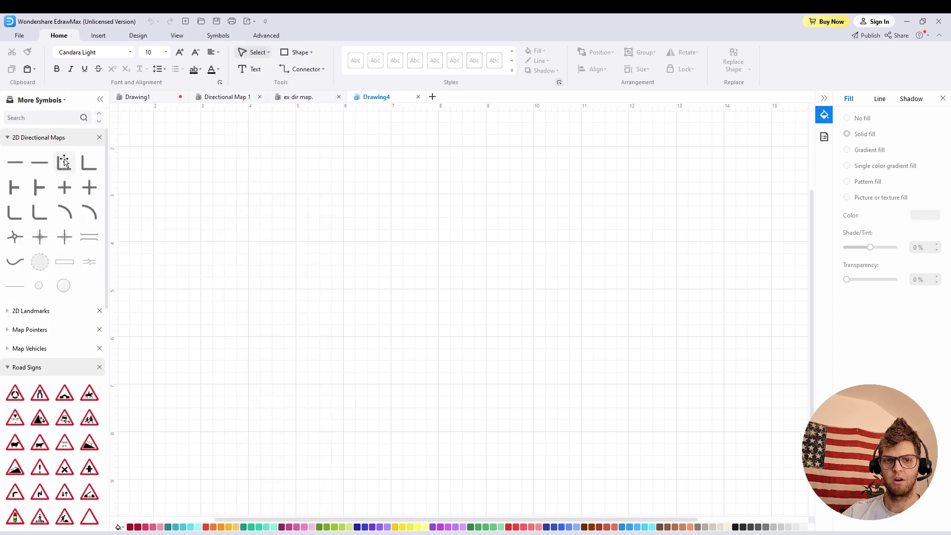
# - Place a straight road near the canvas centre and a T-shaped road below it
pyautogui.moveTo(40, 162); pyautogui.dragTo(557, 186)
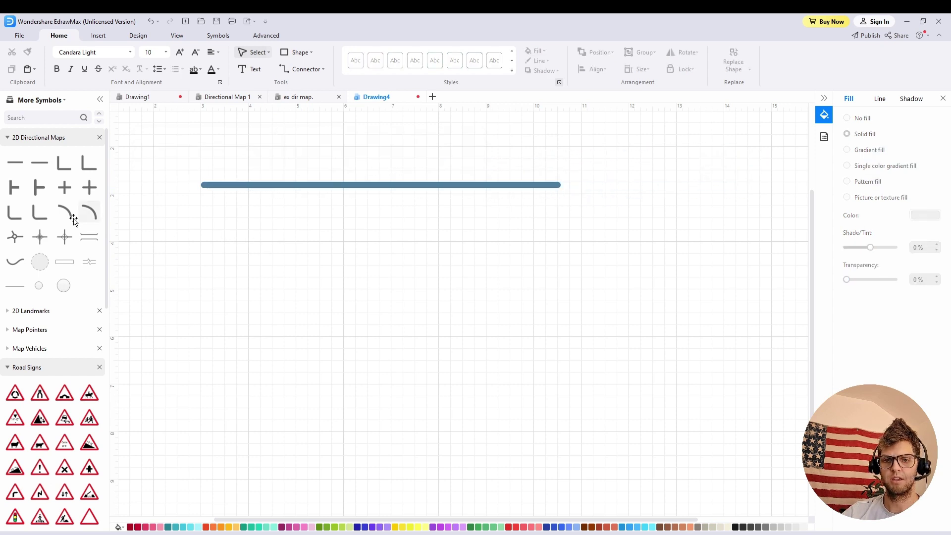
pyautogui.moveTo(40, 162); pyautogui.dragTo(253, 296)
pyautogui.click(280, 332)
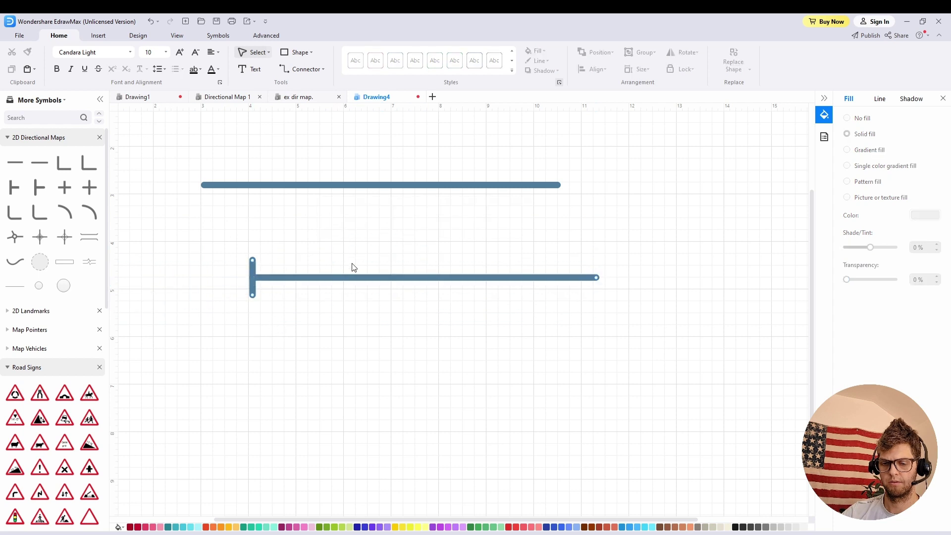
# - Stretch the T road's stem upward and move it so it meets the top road
pyautogui.click(253, 262)
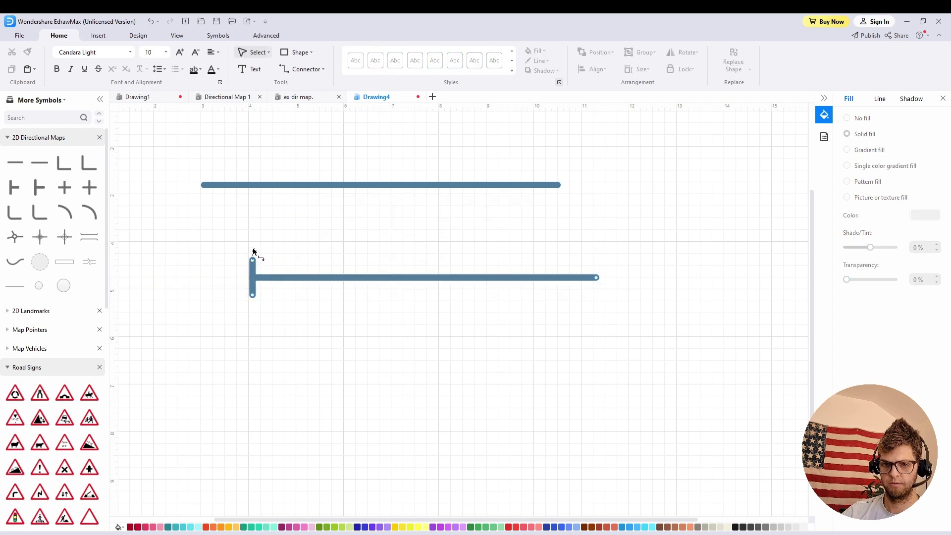
pyautogui.click(345, 232)
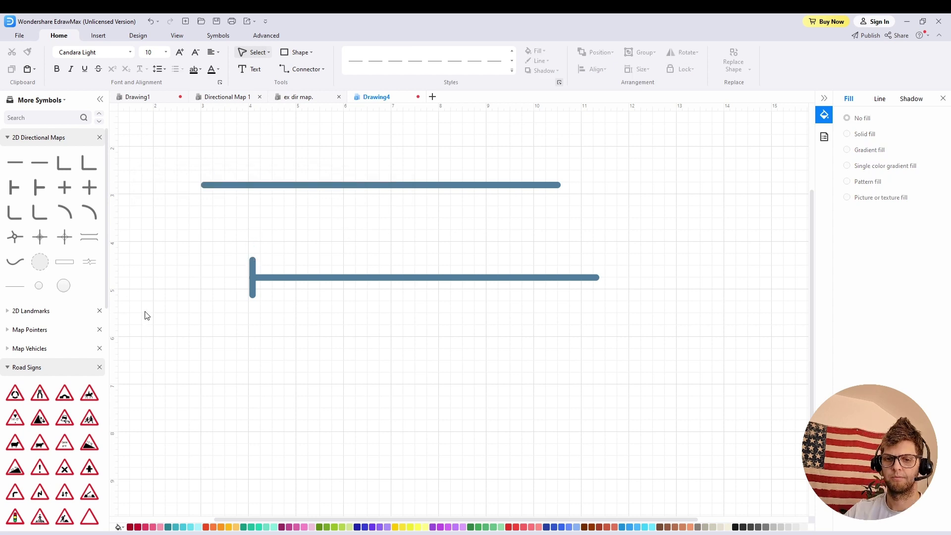
pyautogui.click(280, 276)
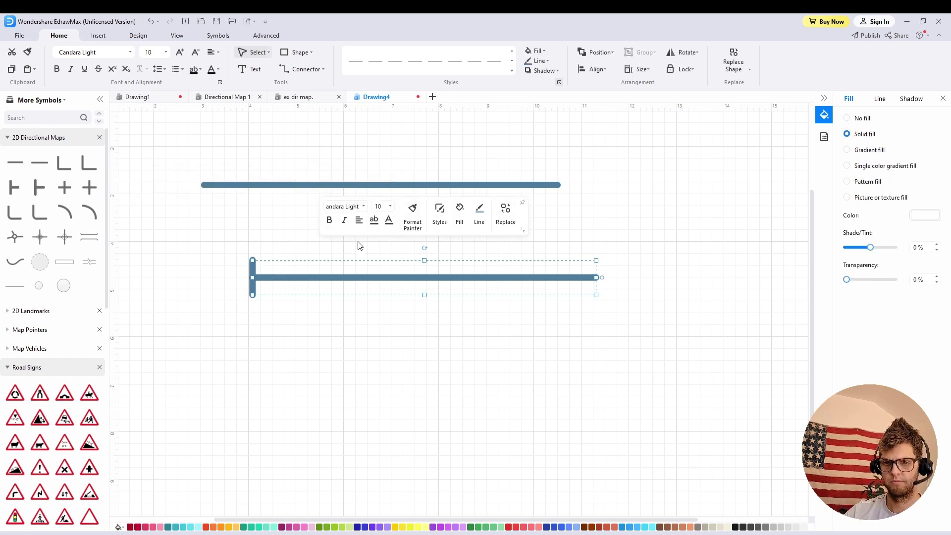
pyautogui.moveTo(423, 261); pyautogui.dragTo(446, 186)
pyautogui.moveTo(412, 241); pyautogui.dragTo(440, 241)
pyautogui.click(257, 391)
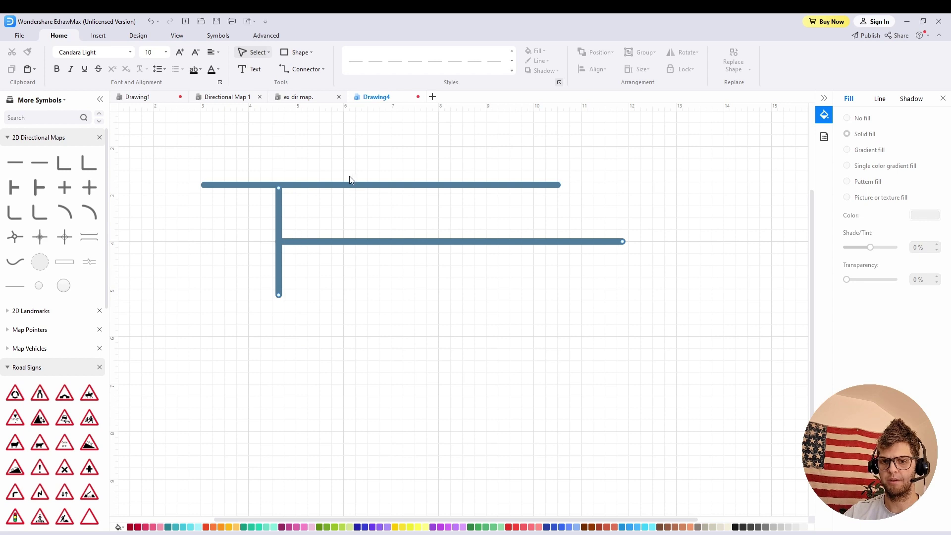
# - Lengthen the T road's vertical stem downward
pyautogui.click(416, 241)
pyautogui.moveTo(452, 295); pyautogui.dragTo(438, 384)
pyautogui.click(325, 420)
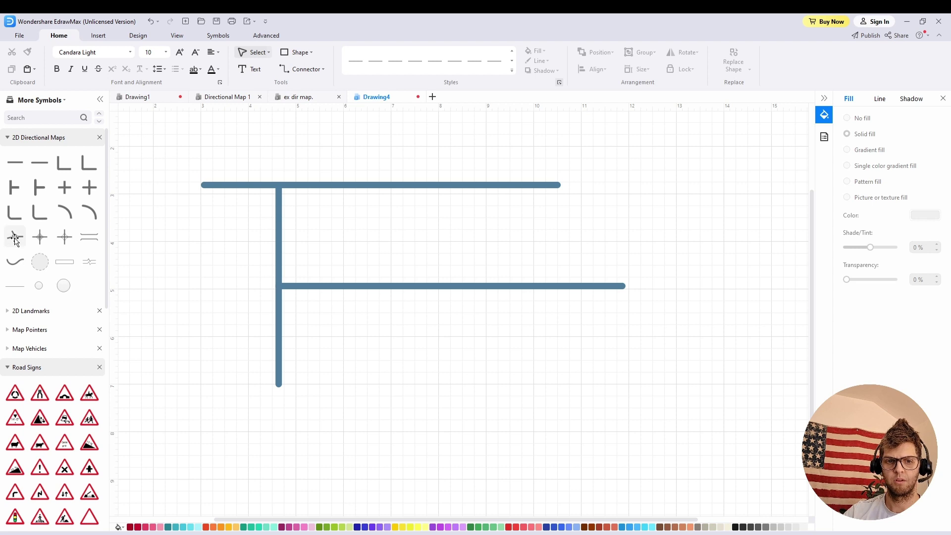
# - Add a roundabout at the top road's right end and stretch its arms outward
pyautogui.moveTo(15, 236); pyautogui.dragTo(557, 184)
pyautogui.moveTo(641, 212); pyautogui.dragTo(646, 443)
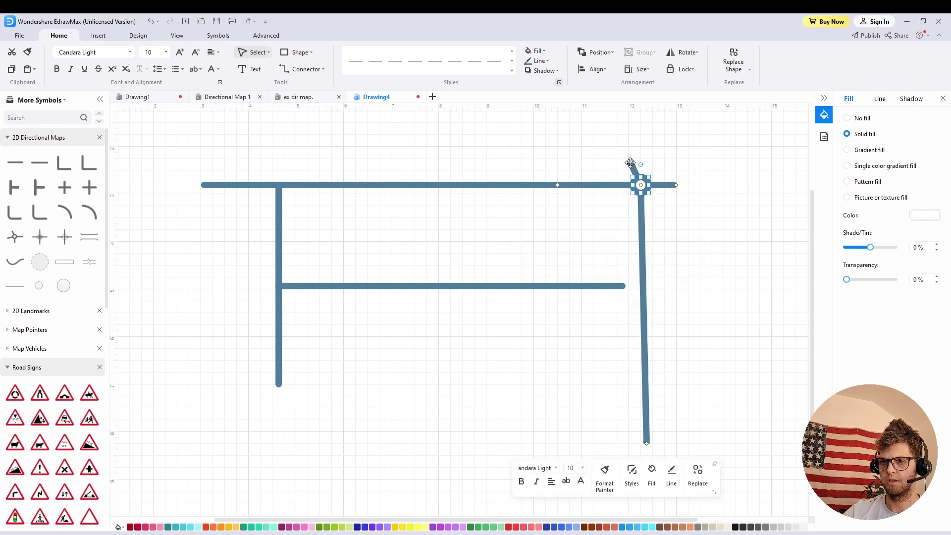
pyautogui.moveTo(630, 161); pyautogui.dragTo(593, 117)
pyautogui.moveTo(676, 186); pyautogui.dragTo(783, 236)
pyautogui.click(364, 184)
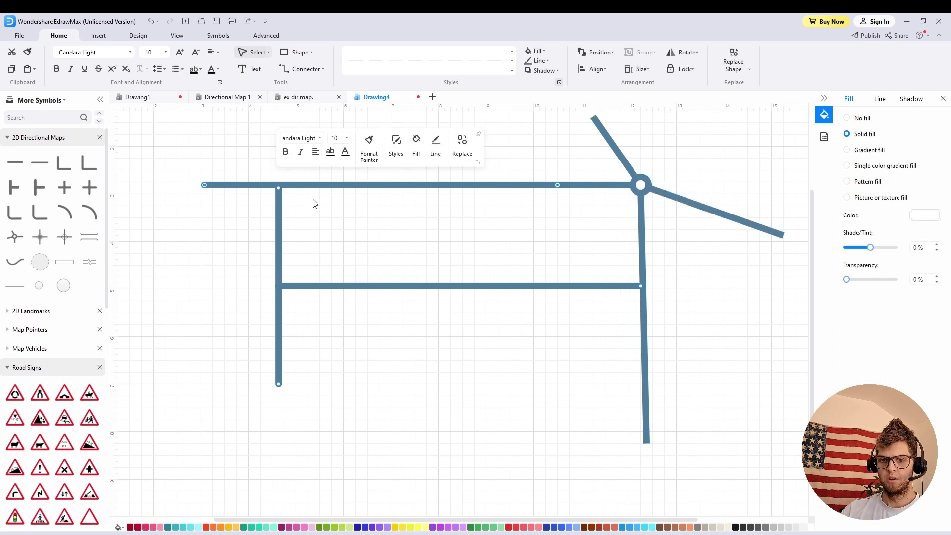
# - Label the top road '94th Street'
pyautogui.doubleClick(395, 186)
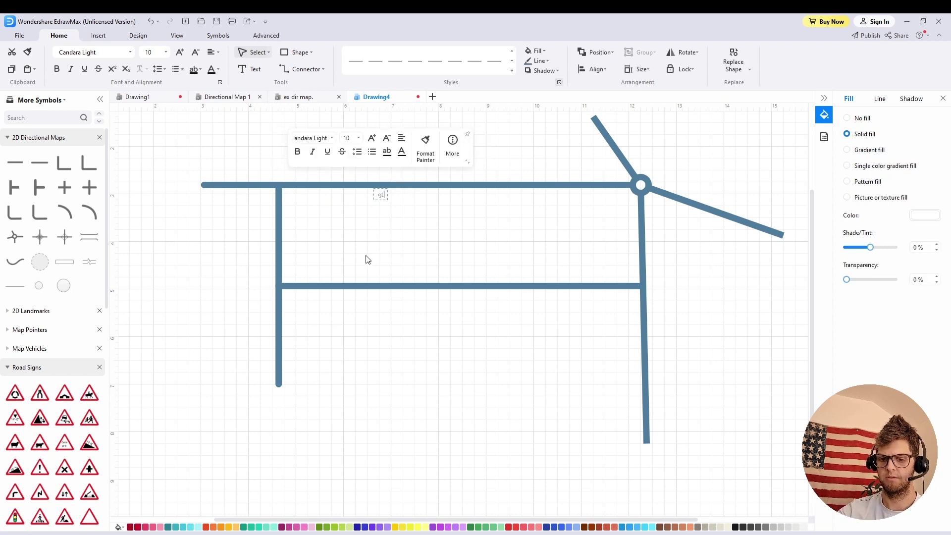
pyautogui.write('94th')
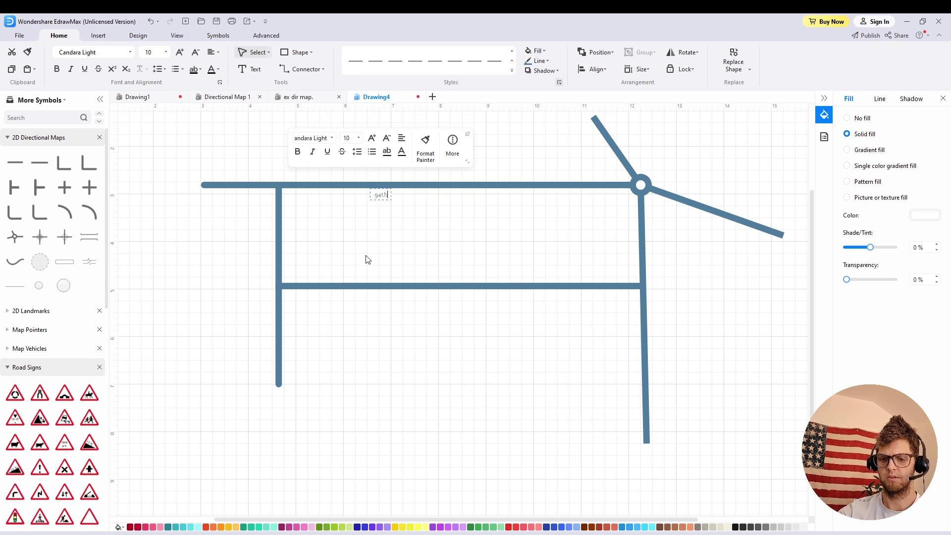
pyautogui.write(' Street')
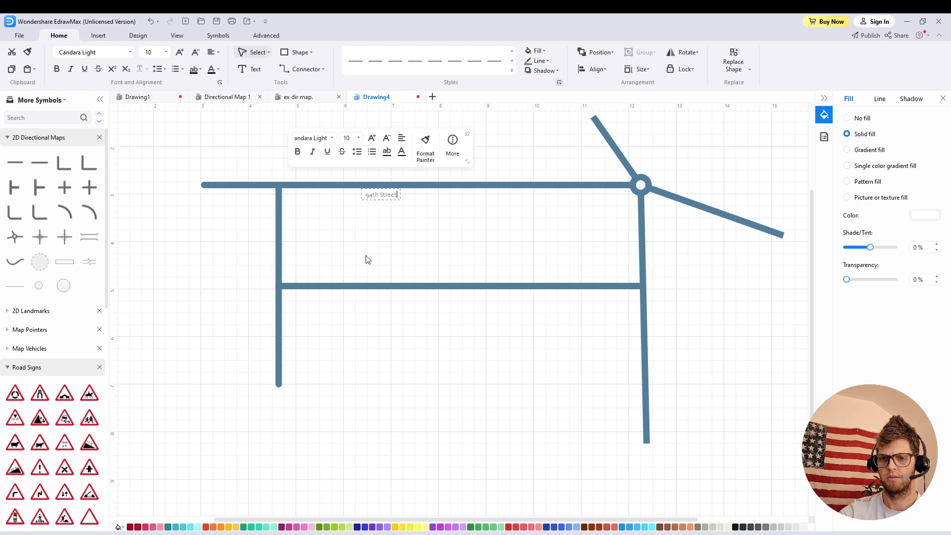
pyautogui.click(367, 256)
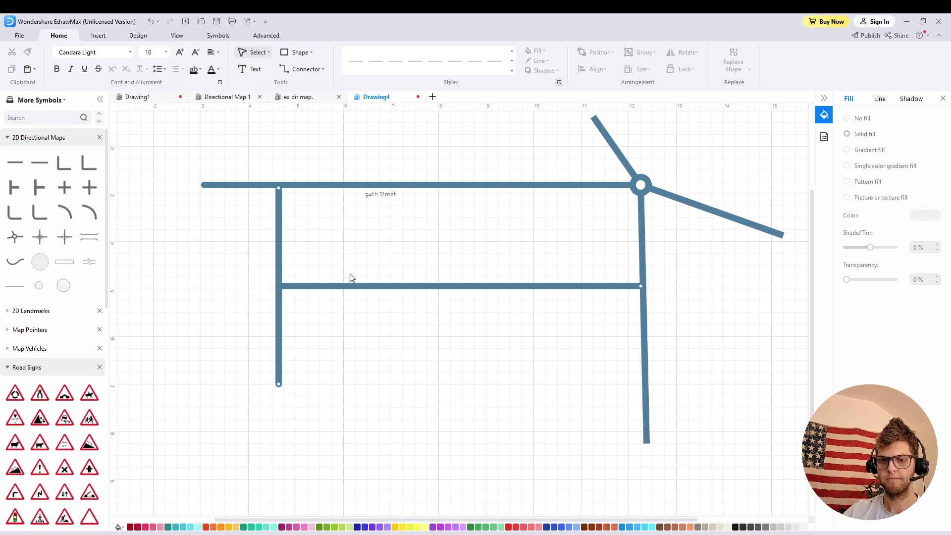
# - Add a trial label 'cscssc' on another road, then erase its text
pyautogui.doubleClick(279, 237)
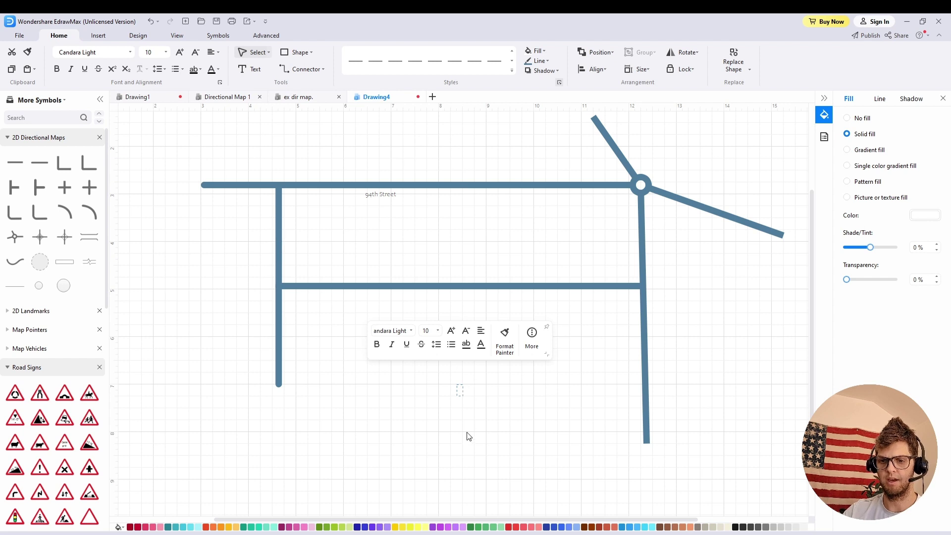
pyautogui.write('cscssc')
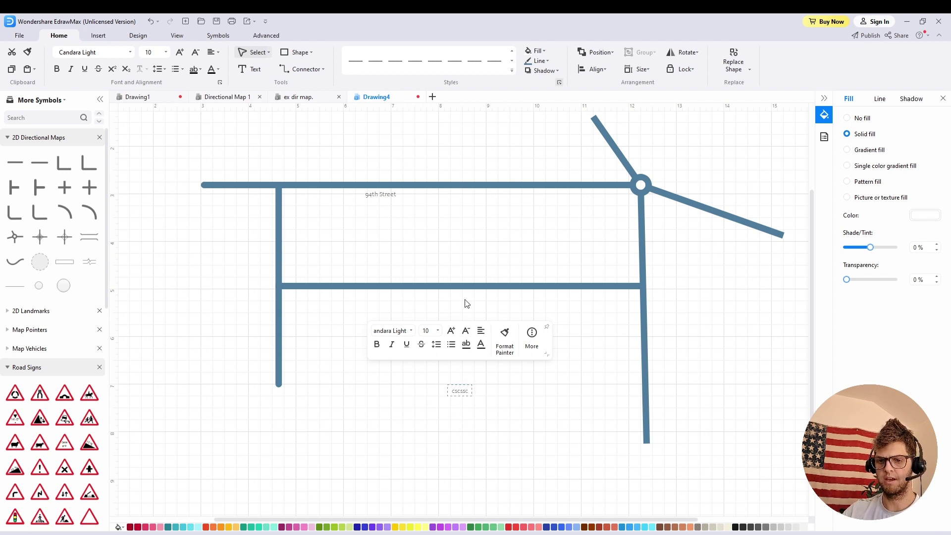
pyautogui.click(426, 286)
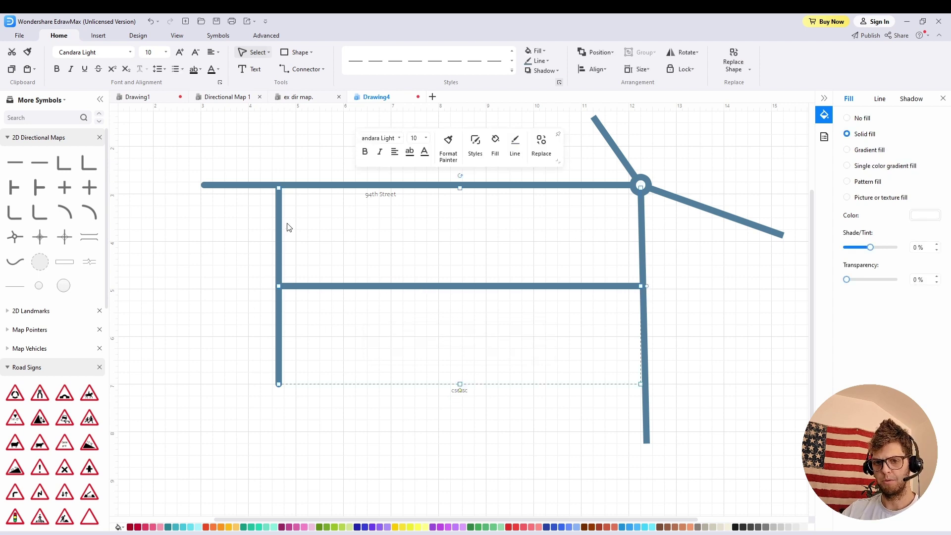
pyautogui.doubleClick(463, 391)
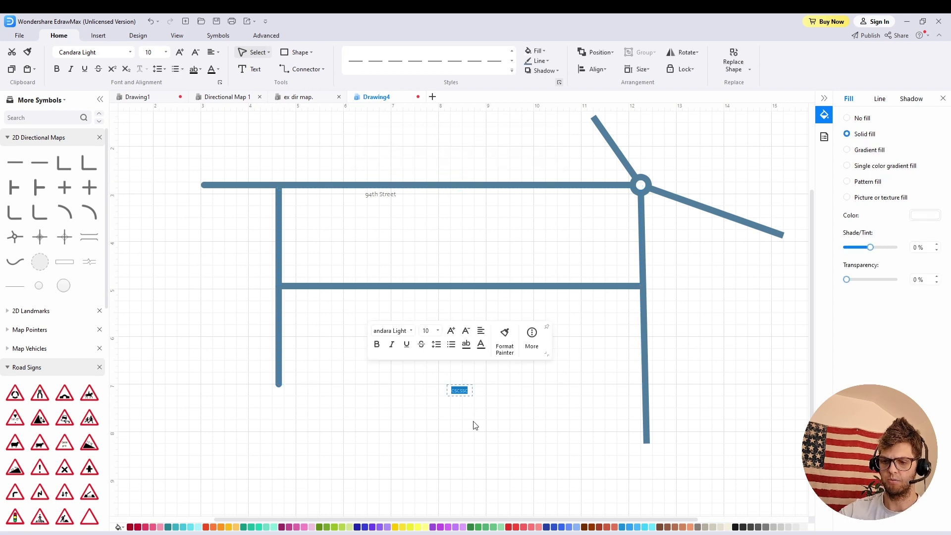
pyautogui.press('BackSpace')
pyautogui.click(313, 414)
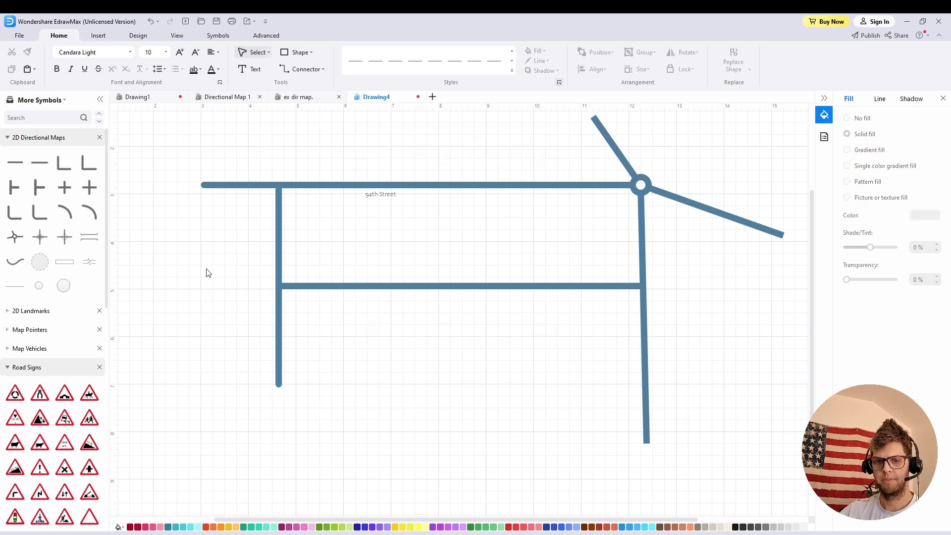
# - Add a '5th Ave' label, rotate it vertical and set it beside the vertical road
pyautogui.doubleClick(260, 268)
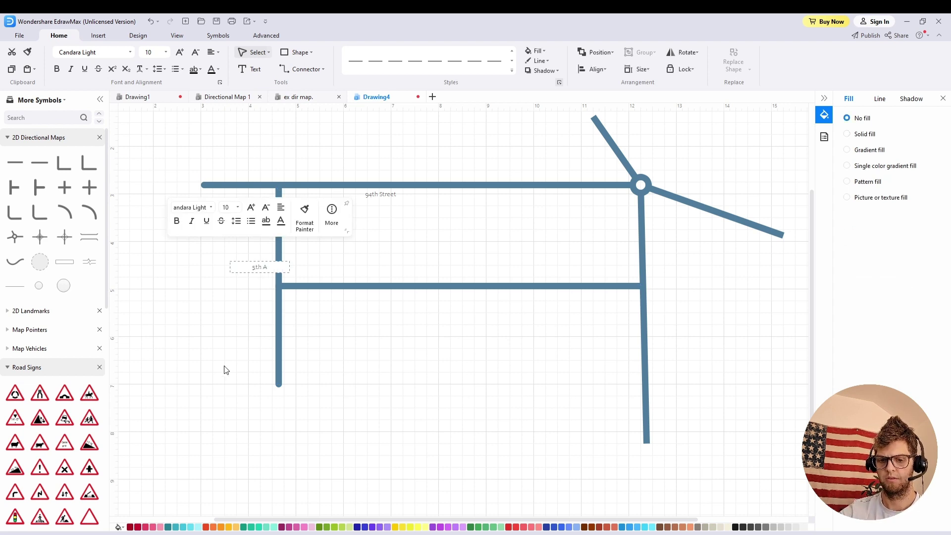
pyautogui.click(240, 337)
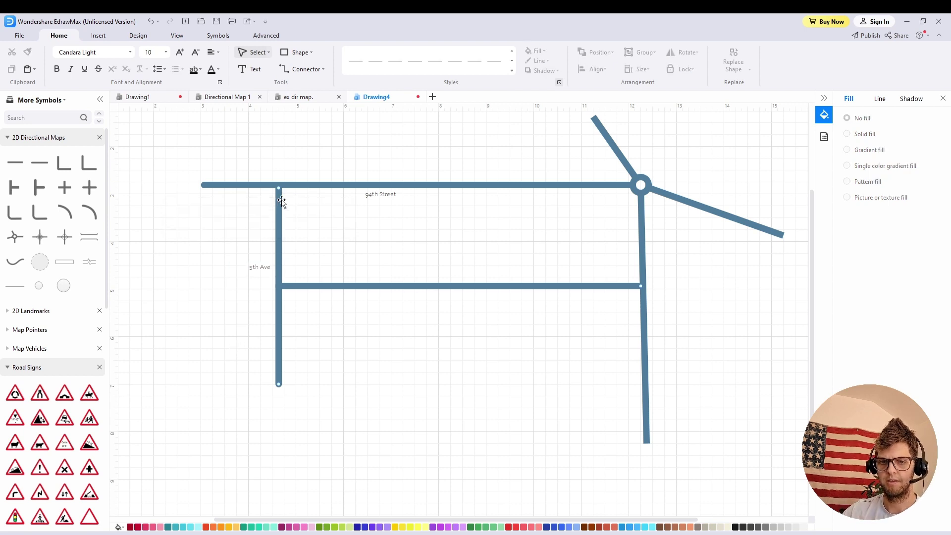
pyautogui.click(255, 267)
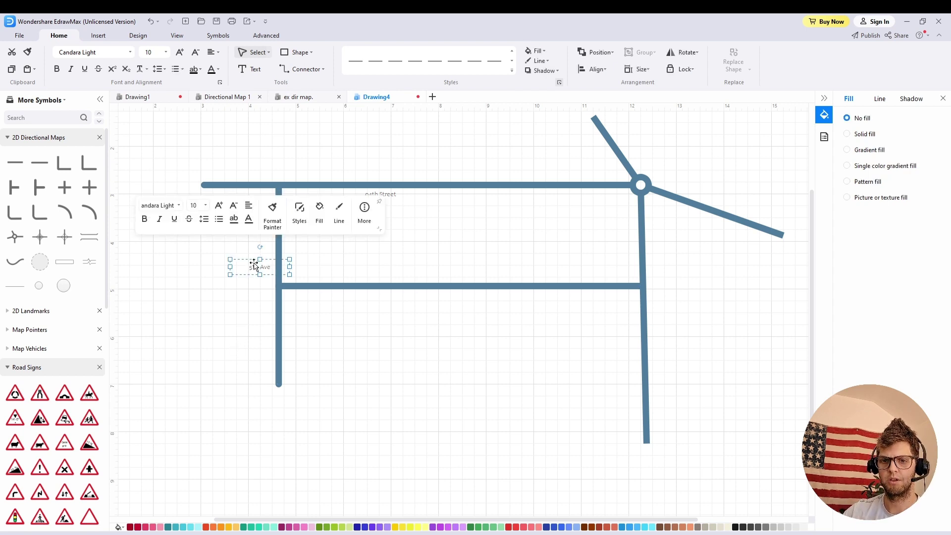
pyautogui.moveTo(261, 246)
pyautogui.mouseDown()
pyautogui.moveTo(240, 253)
pyautogui.moveTo(236, 268)
pyautogui.moveTo(268, 234)
pyautogui.mouseUp()
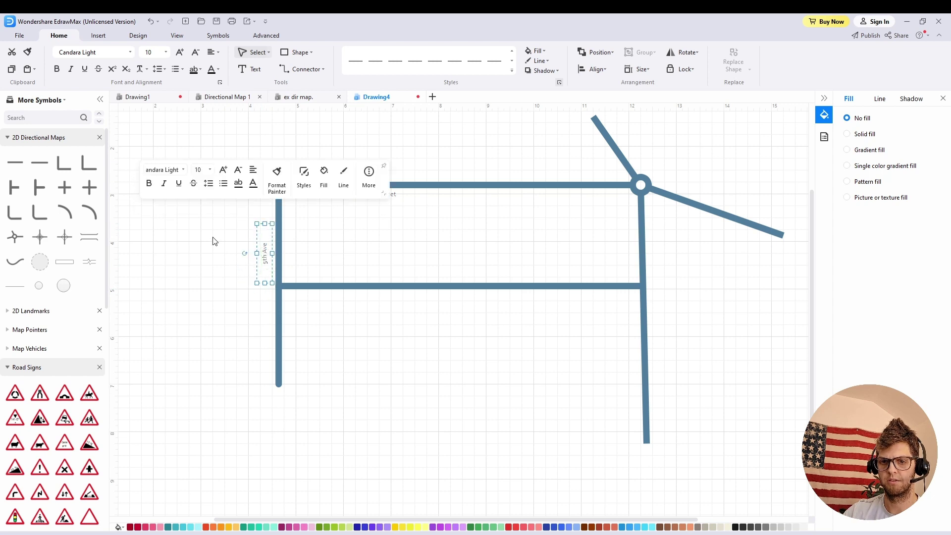
pyautogui.click(183, 238)
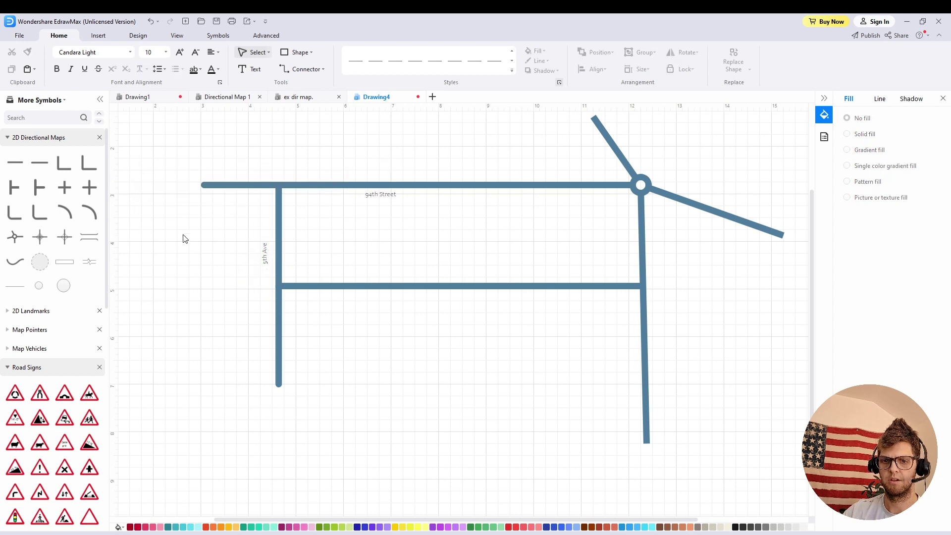
# - Set 94th Street to Arial Black and Format Paint that style onto the other street names
pyautogui.click(382, 196)
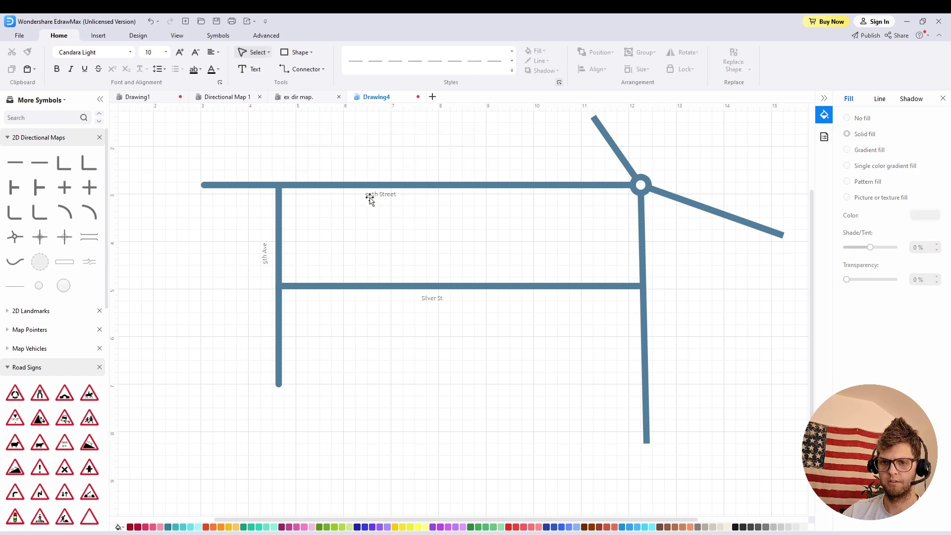
pyautogui.doubleClick(370, 198)
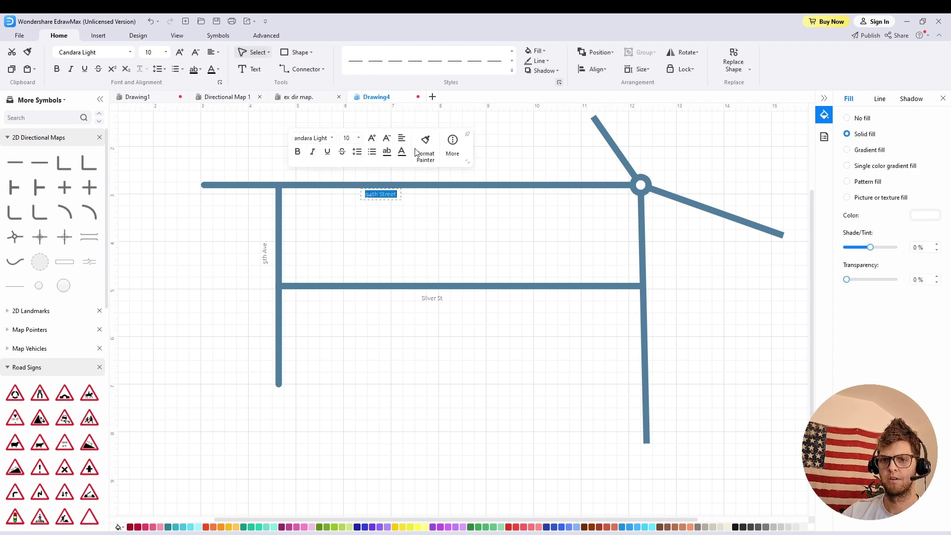
pyautogui.click(332, 139)
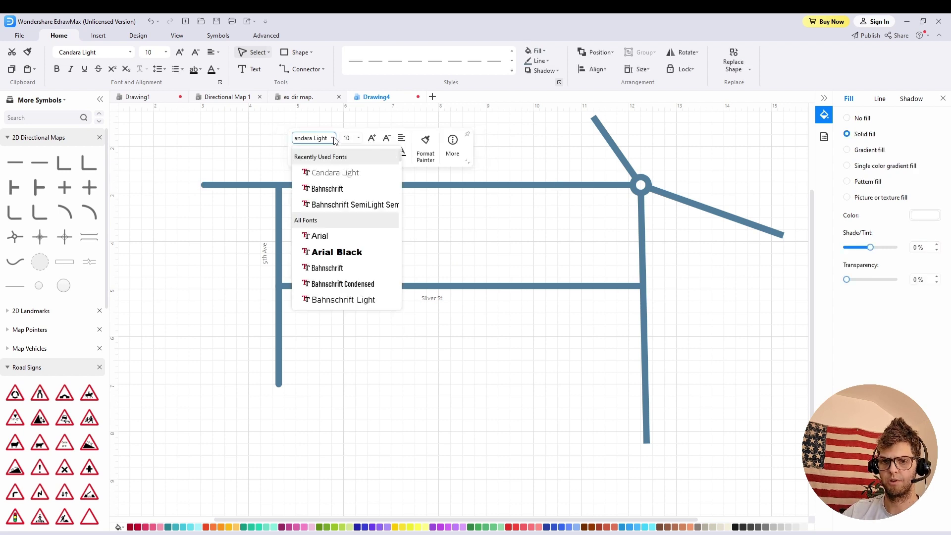
pyautogui.click(327, 253)
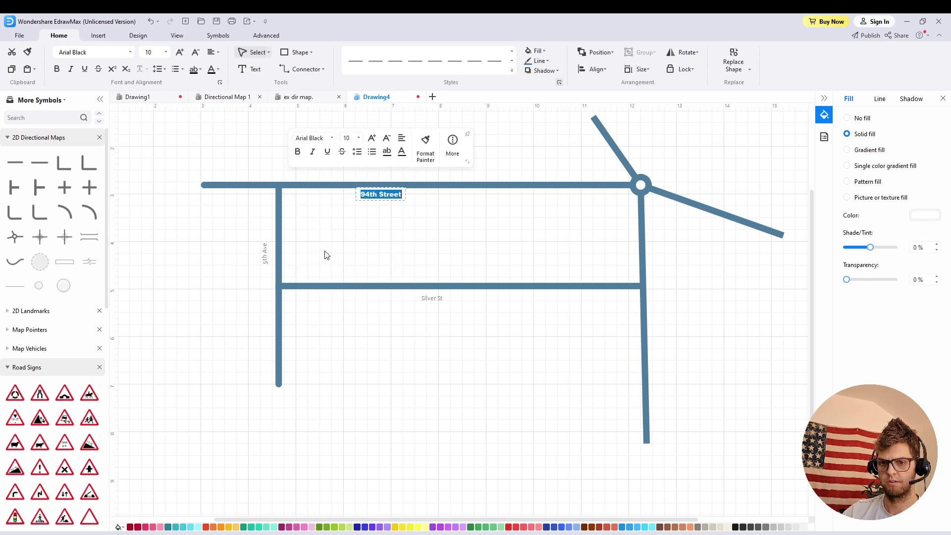
pyautogui.click(407, 226)
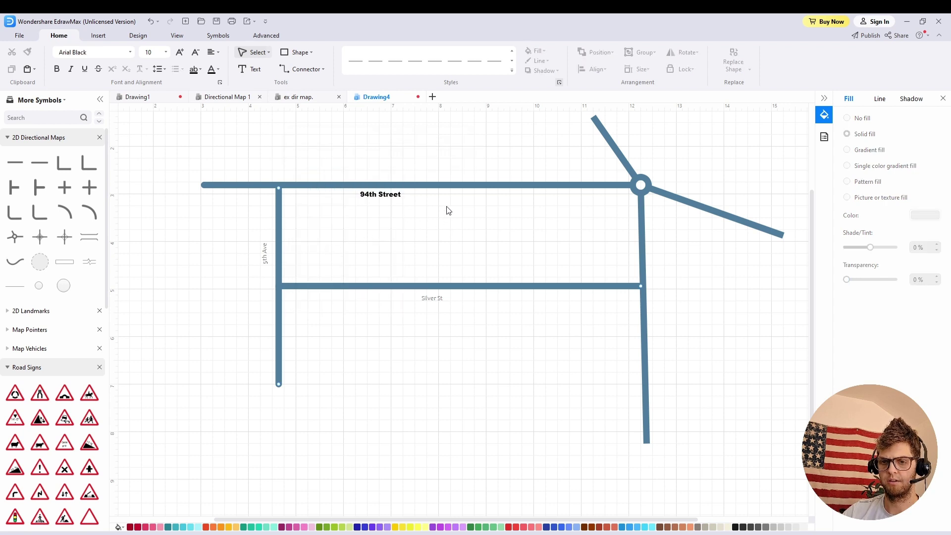
pyautogui.doubleClick(388, 195)
pyautogui.click(424, 144)
pyautogui.click(371, 329)
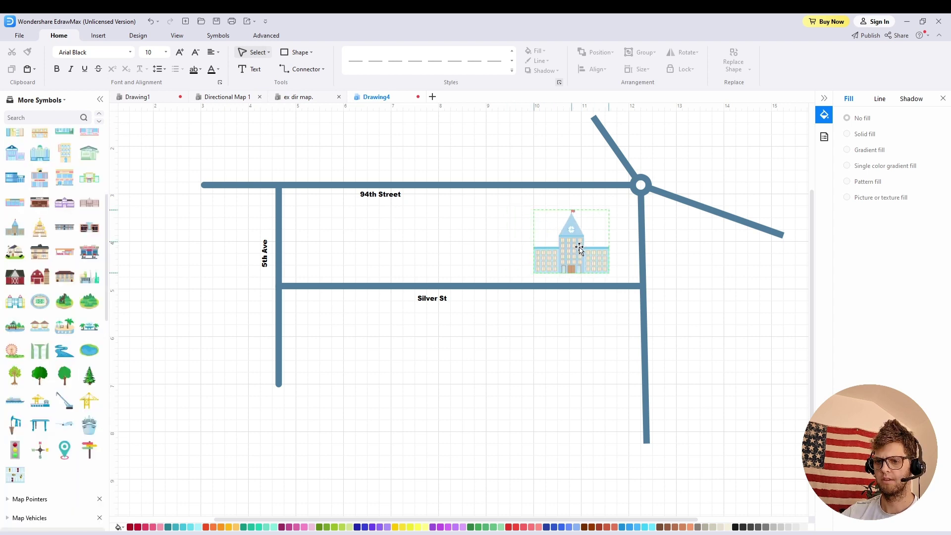
# - Place the school building in the block and add duplicated pine trees beside it
pyautogui.moveTo(578, 248); pyautogui.dragTo(597, 251)
pyautogui.click(562, 335)
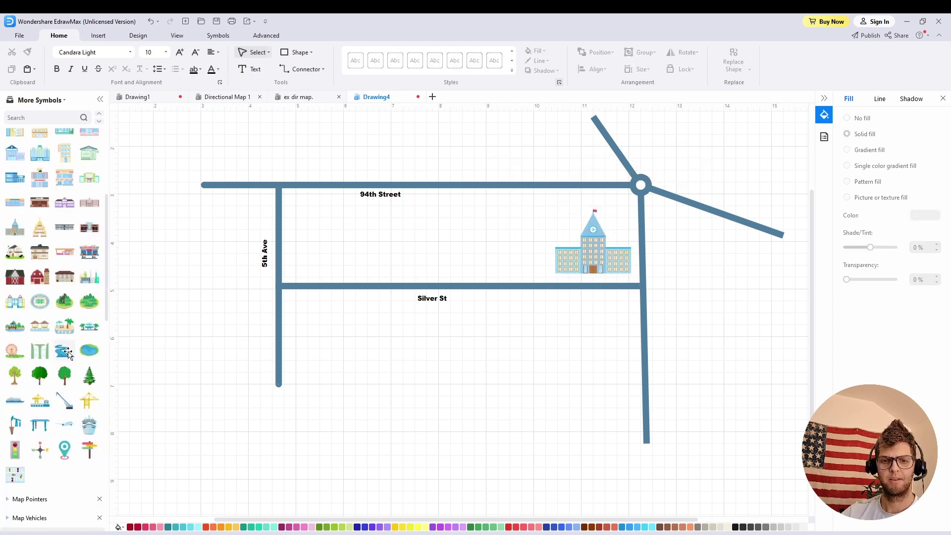
pyautogui.moveTo(89, 375); pyautogui.dragTo(665, 267)
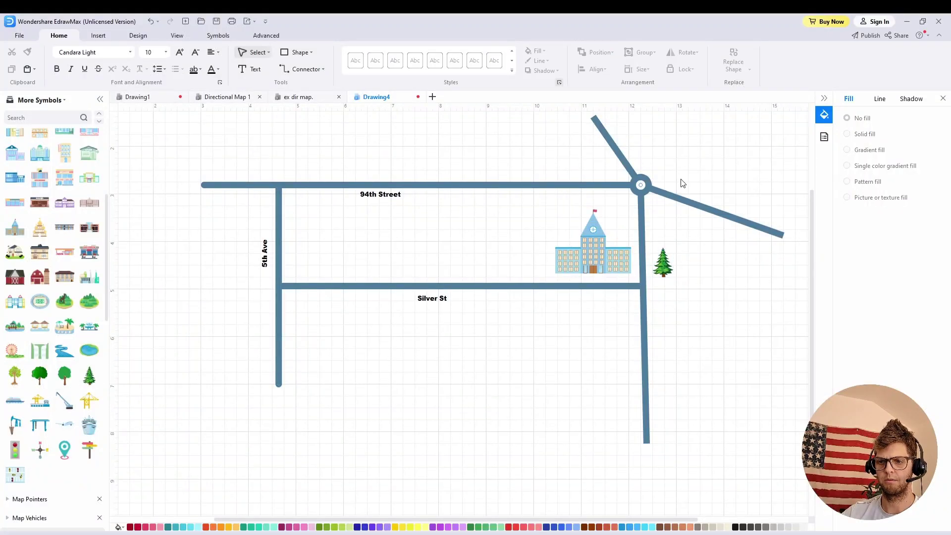
pyautogui.click(664, 268)
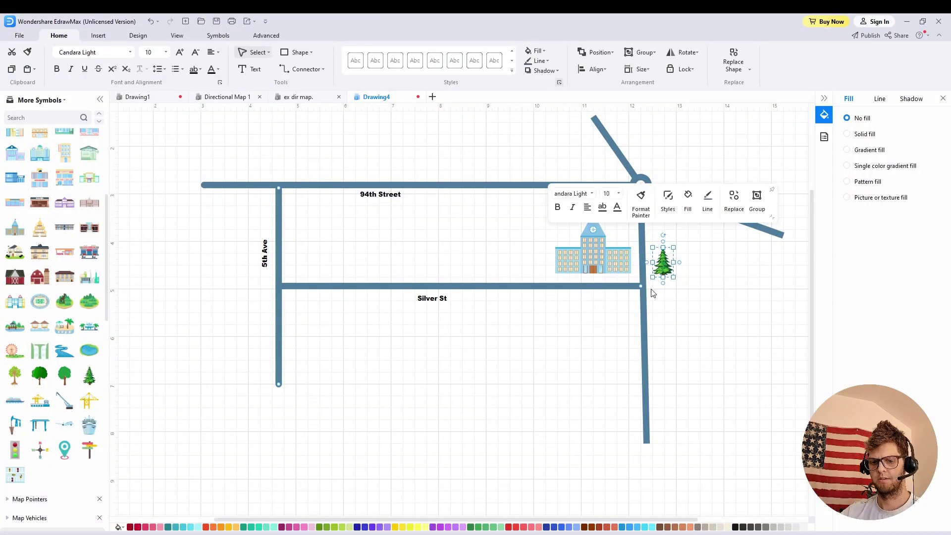
pyautogui.hotkey('ctrl', 'd')
pyautogui.moveTo(689, 289); pyautogui.dragTo(677, 244)
pyautogui.hotkey('ctrl', 'd')
pyautogui.click(703, 288)
# - Add a location pin beside the vertical road, just below the trees
pyautogui.scroll(-3, 66, 361)
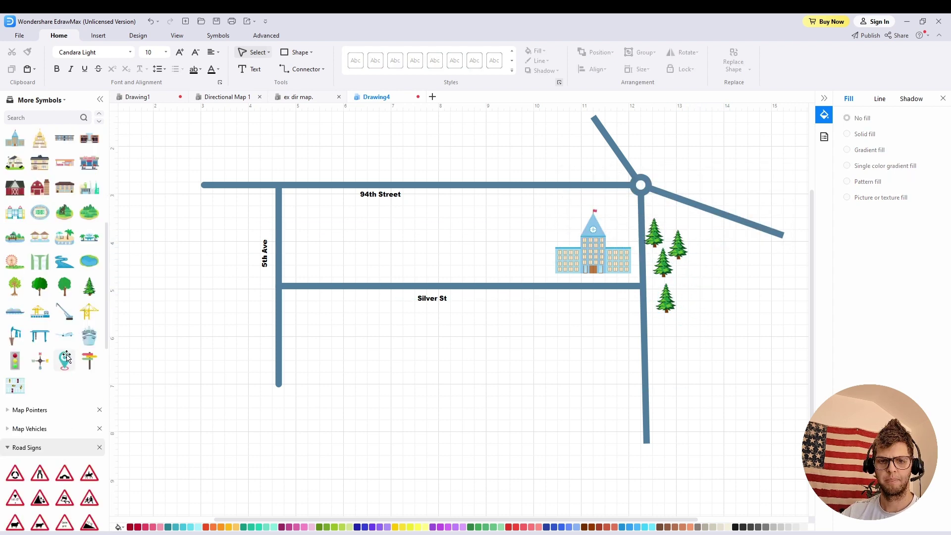
pyautogui.moveTo(65, 362); pyautogui.dragTo(665, 330)
pyautogui.click(634, 335)
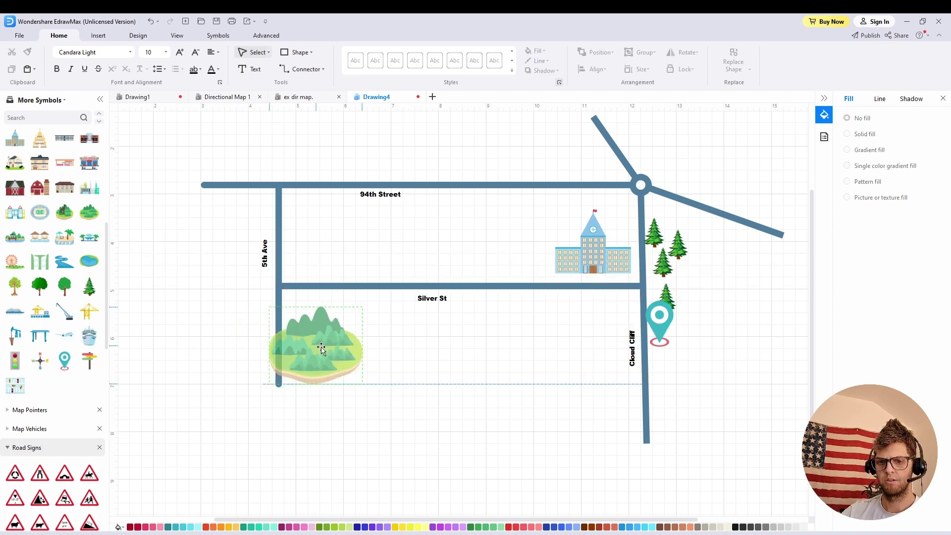
# - Place and enlarge an island park below Silver St
pyautogui.moveTo(315, 343); pyautogui.dragTo(344, 328)
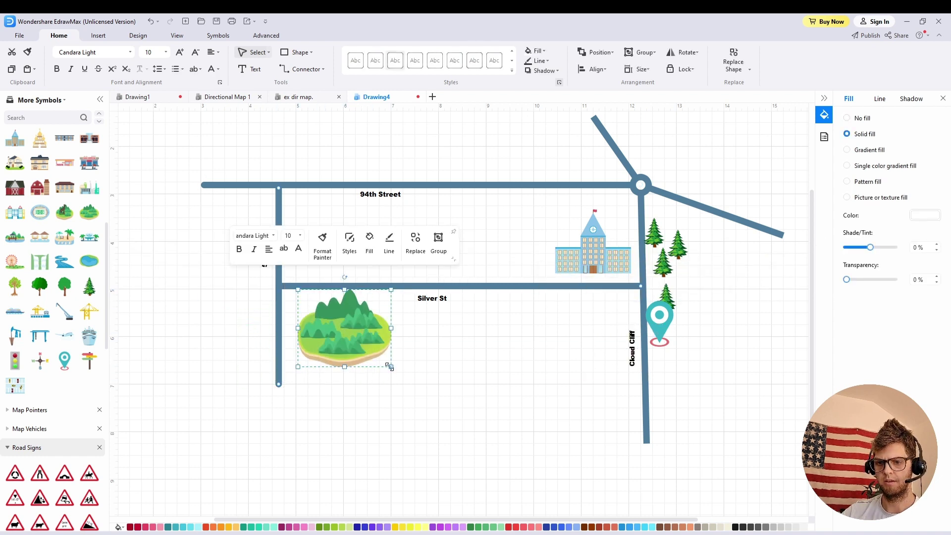
pyautogui.moveTo(390, 367); pyautogui.dragTo(412, 384)
pyautogui.click(357, 431)
pyautogui.click(353, 336)
pyautogui.click(292, 452)
pyautogui.scroll(-3, 55, 347)
# - Add a men-at-work sign by the roundabout, nudged slightly lower
pyautogui.moveTo(65, 418); pyautogui.dragTo(681, 173)
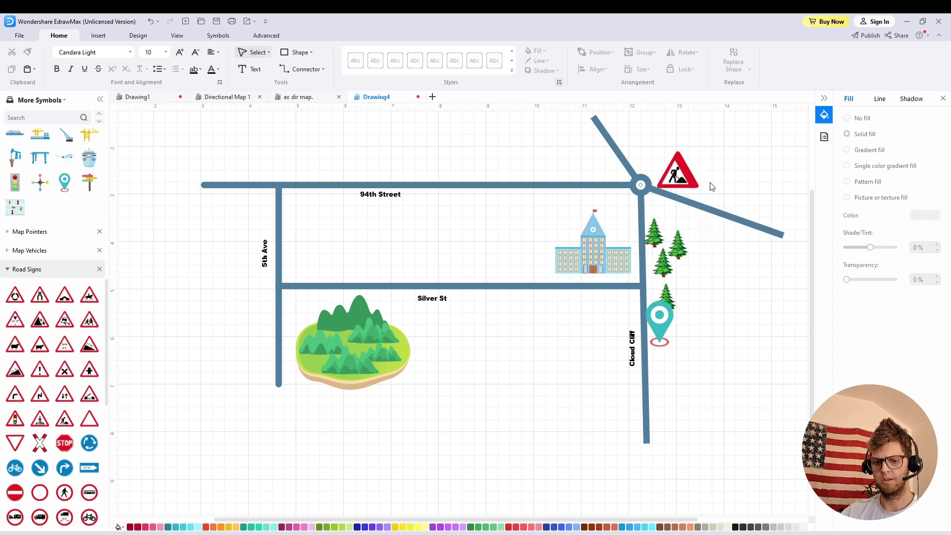
pyautogui.click(677, 166)
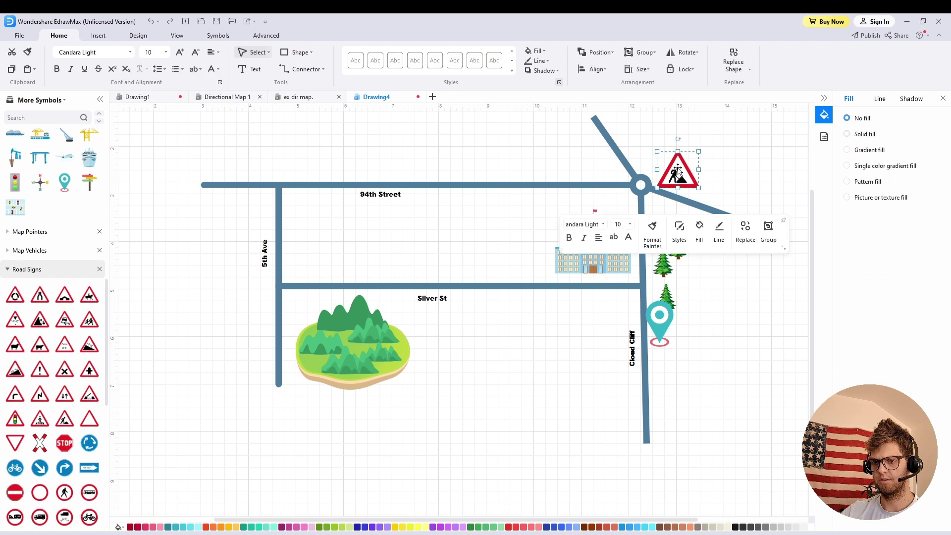
pyautogui.moveTo(678, 166); pyautogui.dragTo(678, 172)
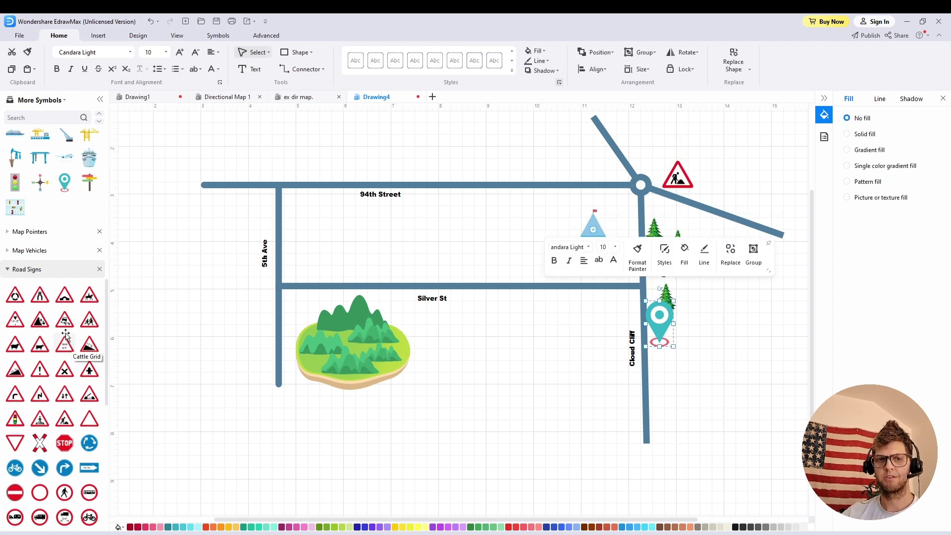
pyautogui.click(369, 235)
# - Add a hotel near Cloud Cliff, shrink it and shift it right
pyautogui.scroll(-3, 61, 381)
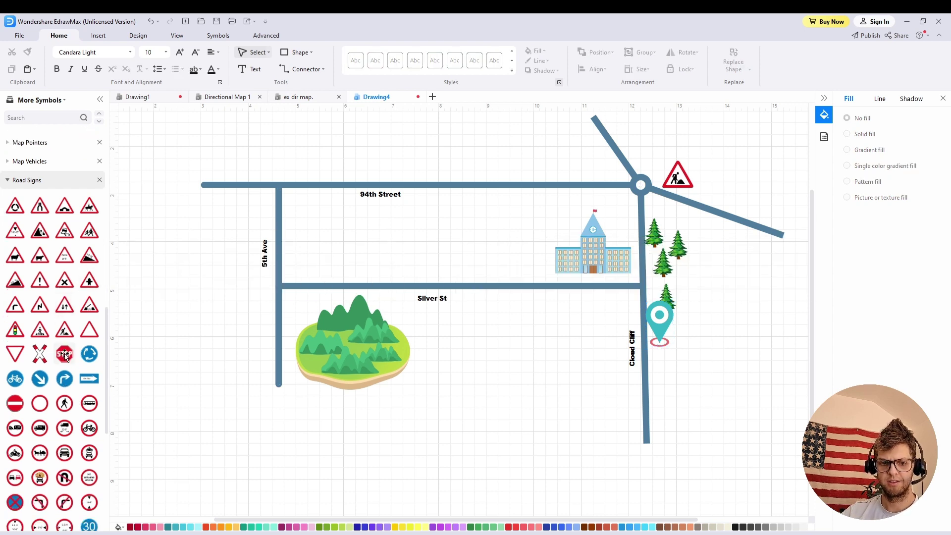
pyautogui.scroll(-7, 65, 354)
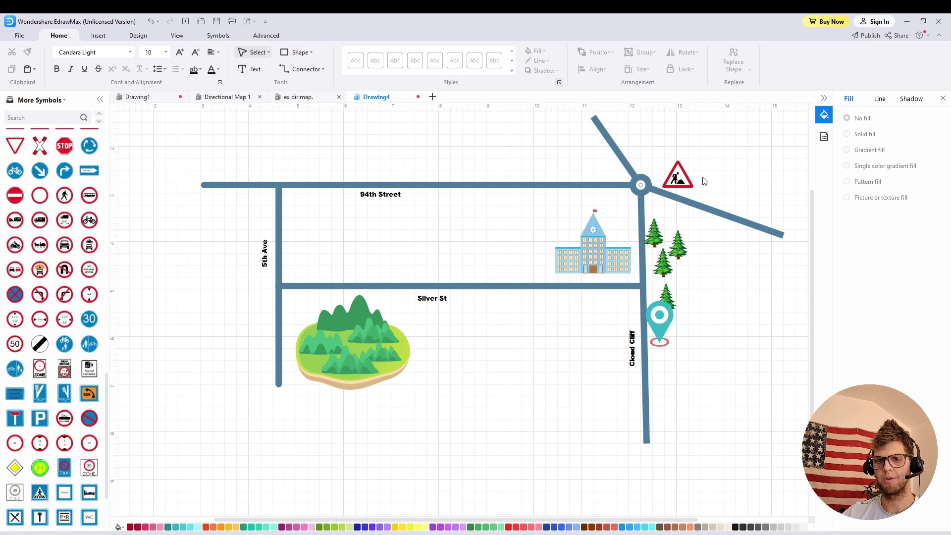
pyautogui.scroll(15, 30, 202)
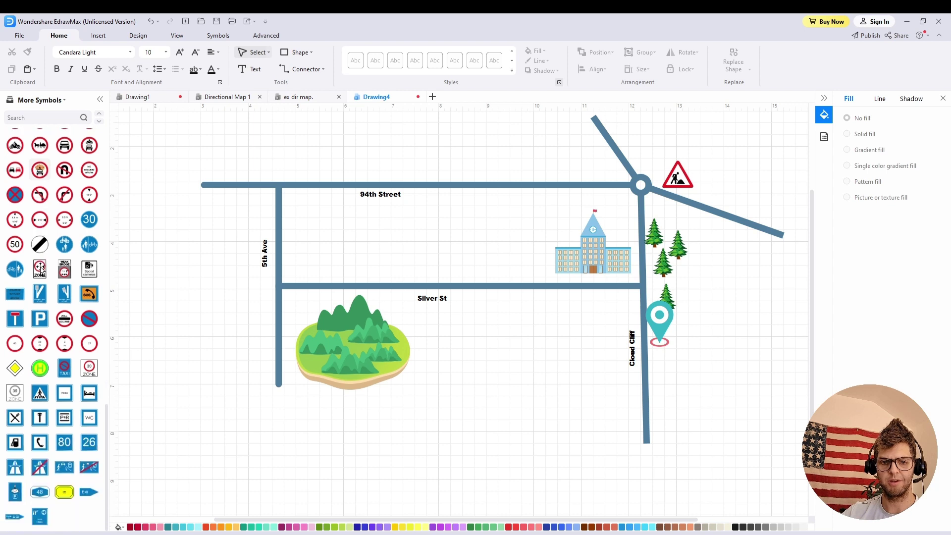
pyautogui.moveTo(39, 187); pyautogui.dragTo(599, 412)
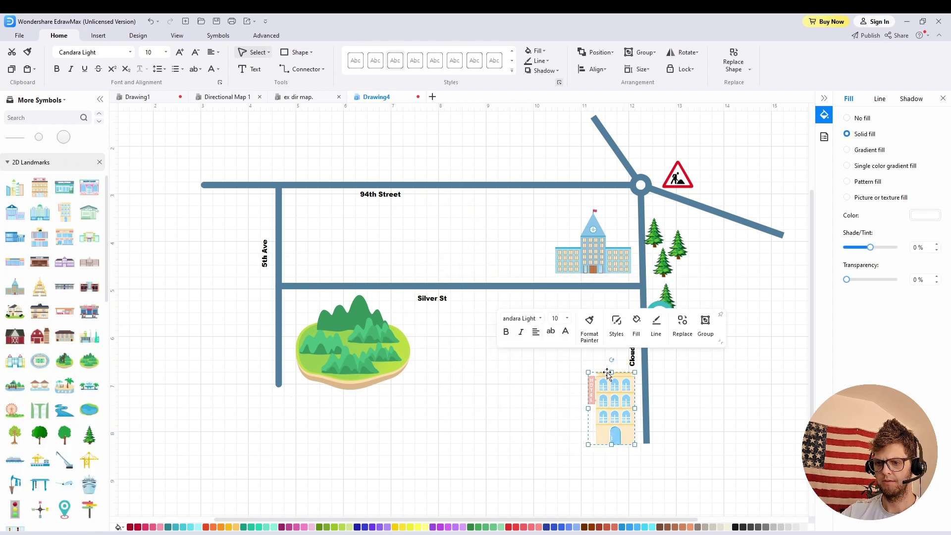
pyautogui.moveTo(585, 380); pyautogui.dragTo(610, 402)
# - Send the circle to the back, fit it around the hotel, and fill it pale teal
pyautogui.click(527, 397)
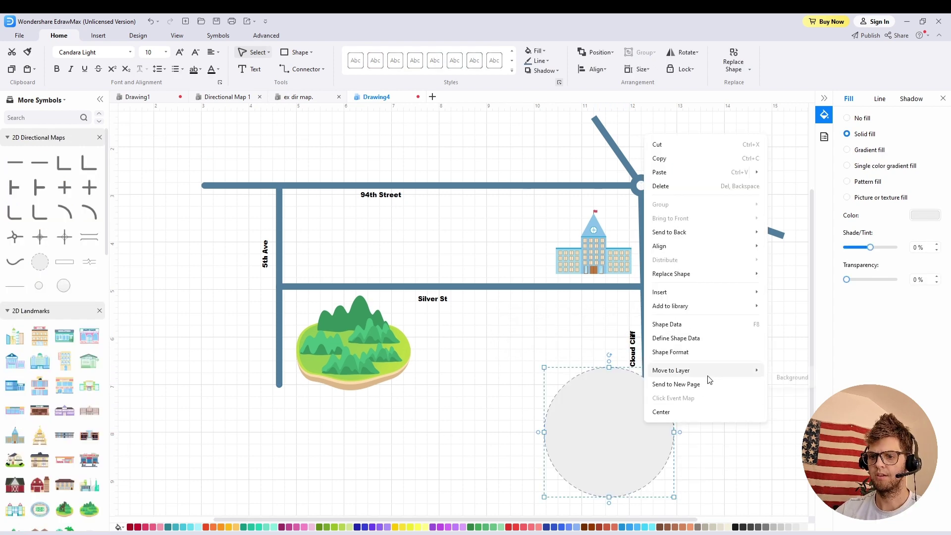
pyautogui.moveTo(704, 234)
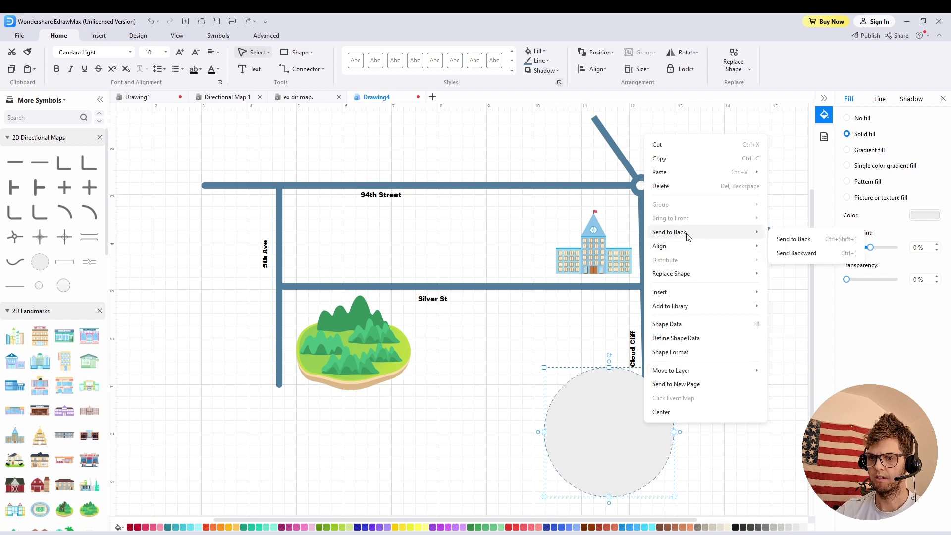
pyautogui.click(795, 240)
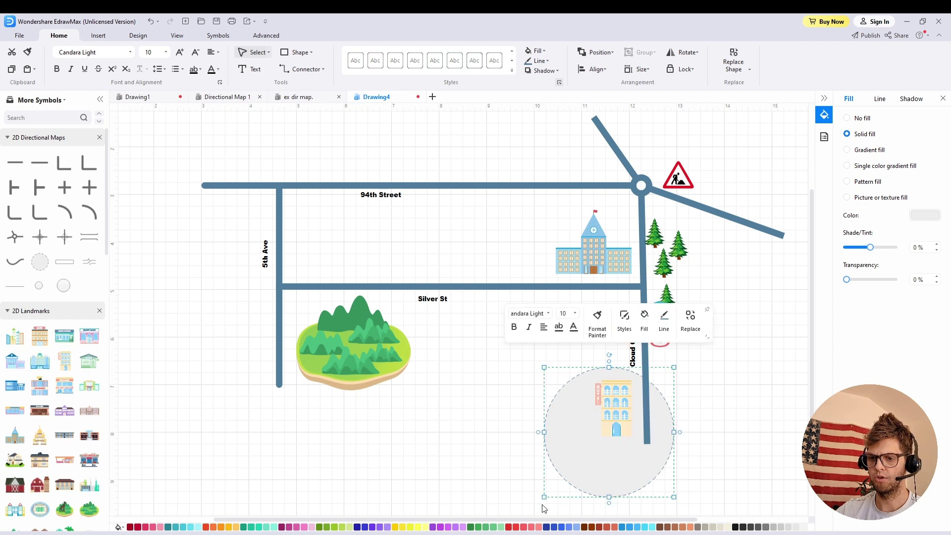
pyautogui.moveTo(545, 497); pyautogui.dragTo(571, 471)
pyautogui.moveTo(627, 455); pyautogui.dragTo(617, 452)
pyautogui.moveTo(567, 423); pyautogui.dragTo(587, 445)
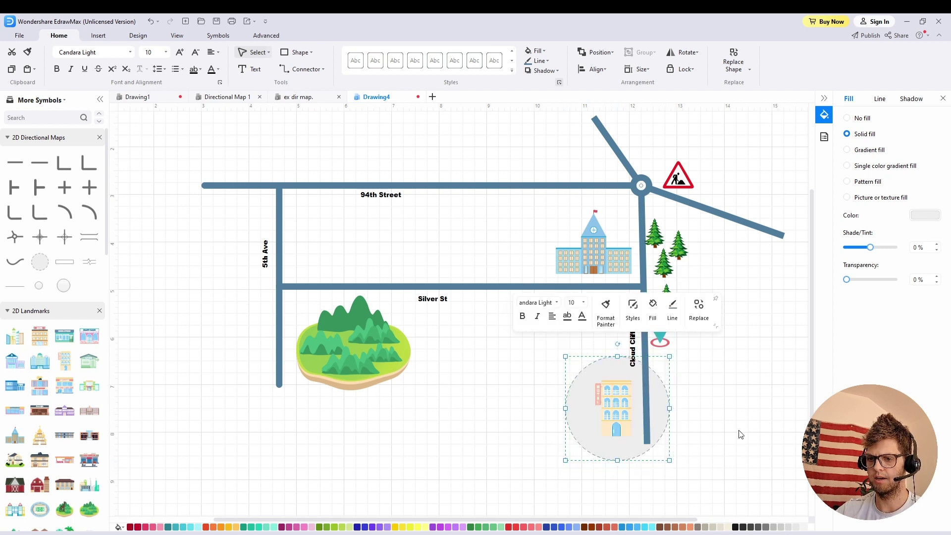
pyautogui.click(653, 311)
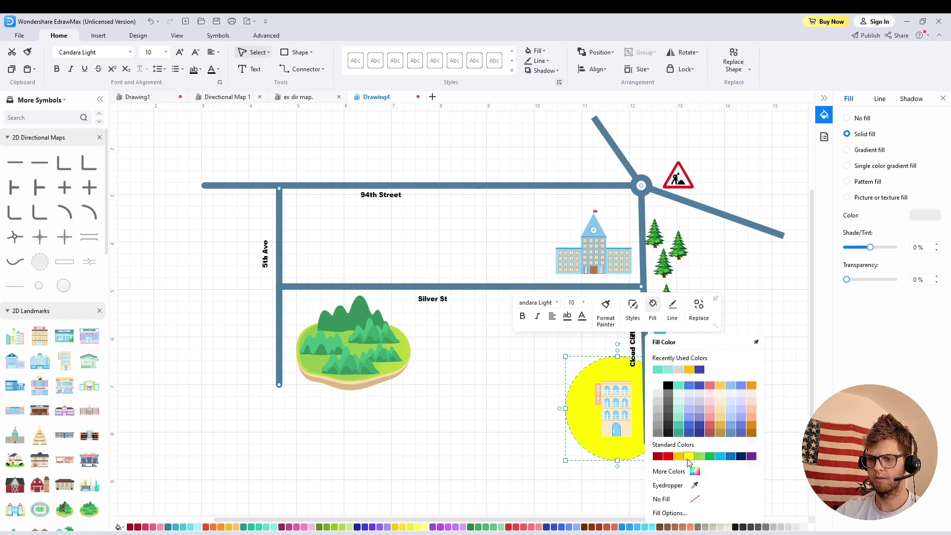
pyautogui.click(460, 420)
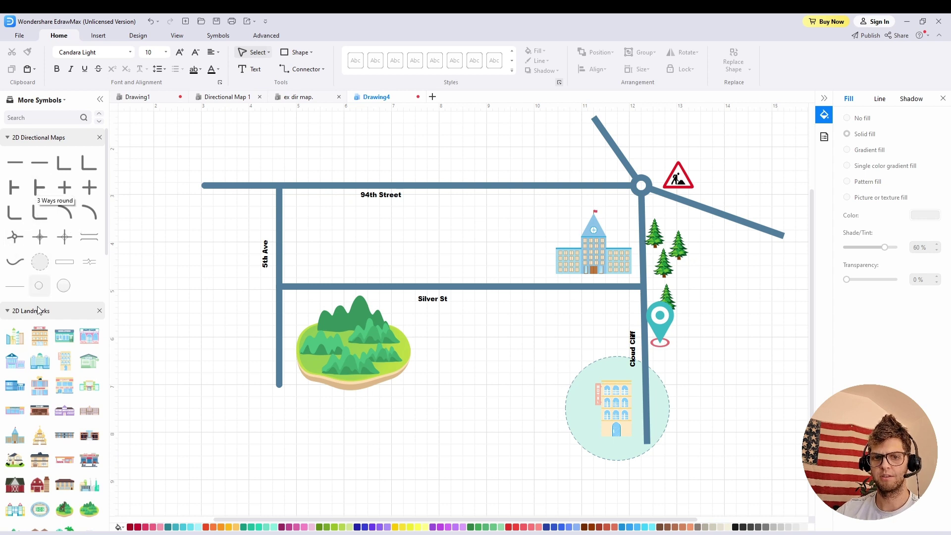
# - Place an S-shaped curve from 2D Directional Maps at the bottom-left of the map
pyautogui.scroll(-2, 54, 368)
pyautogui.scroll(2, 51, 342)
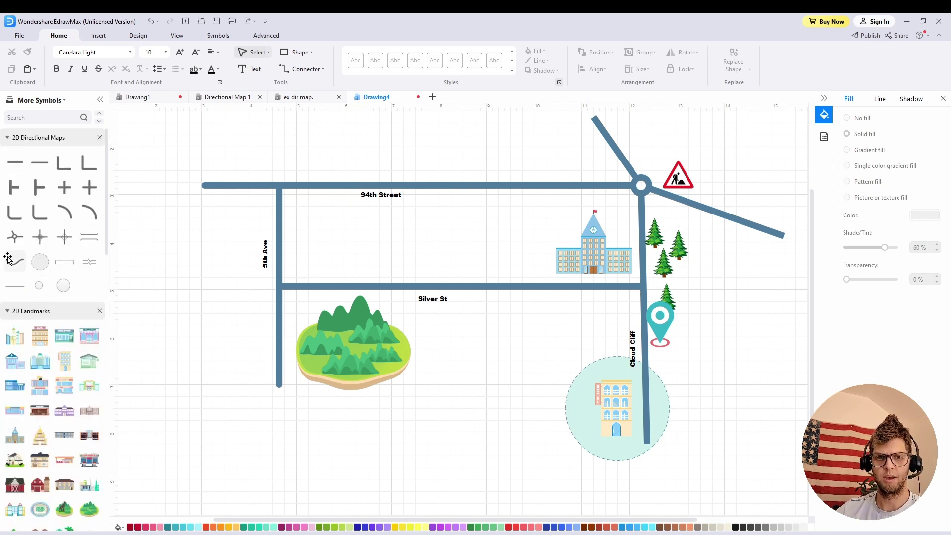
pyautogui.moveTo(9, 263); pyautogui.dragTo(454, 509)
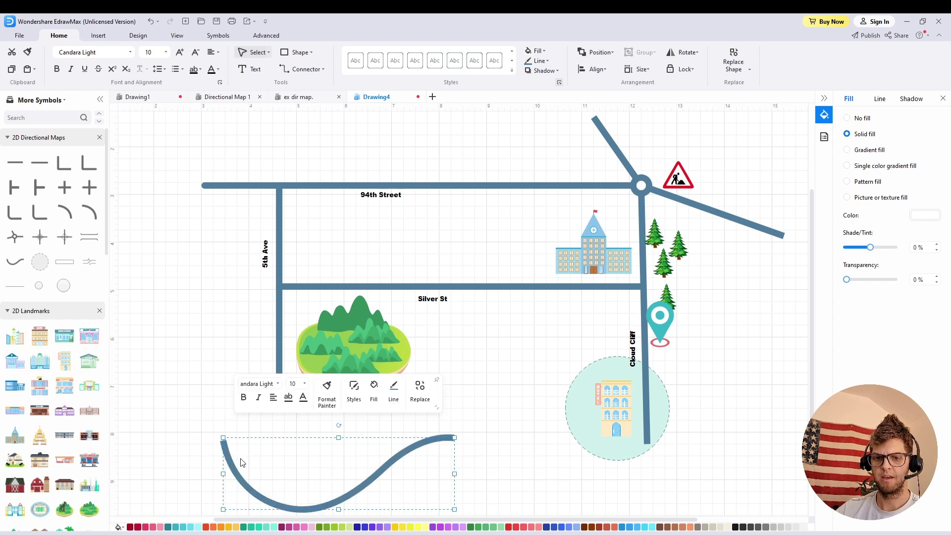
# - Convert and move the curve's anchor points to flatten it into a gentle wave
pyautogui.press('Escape')
pyautogui.click(238, 473)
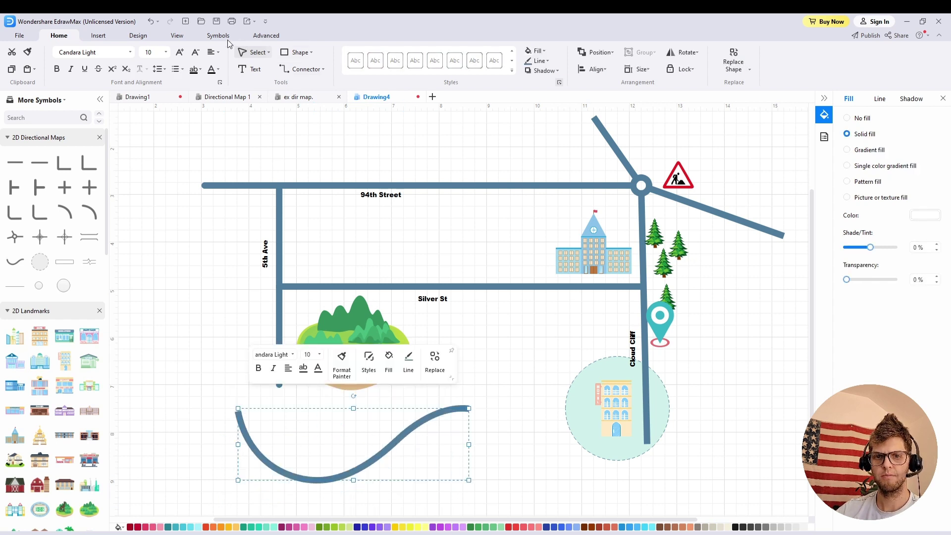
pyautogui.click(138, 36)
pyautogui.click(218, 36)
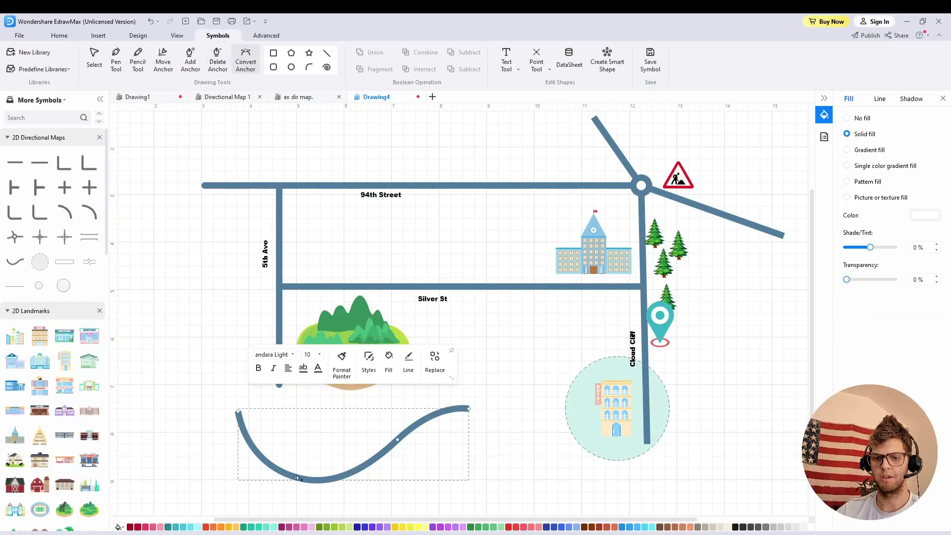
pyautogui.moveTo(297, 478); pyautogui.dragTo(322, 482)
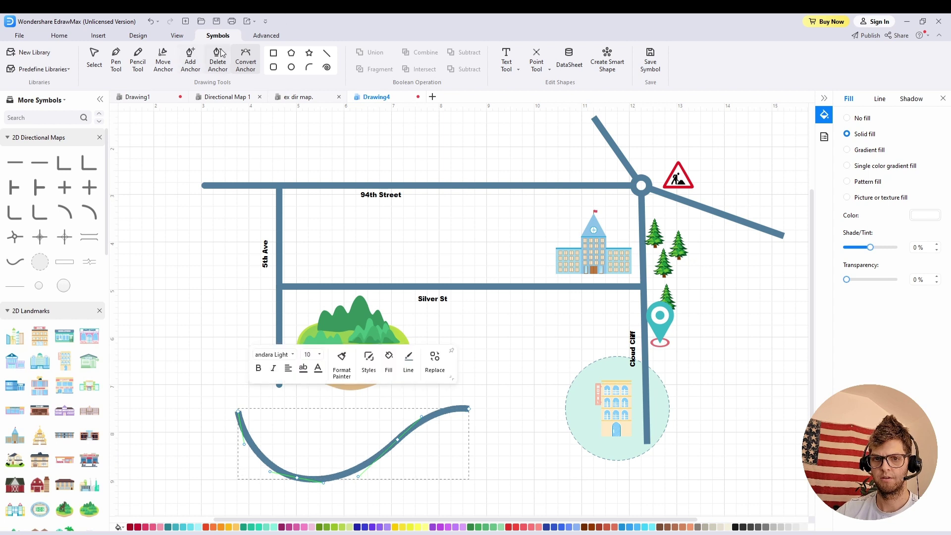
pyautogui.click(163, 57)
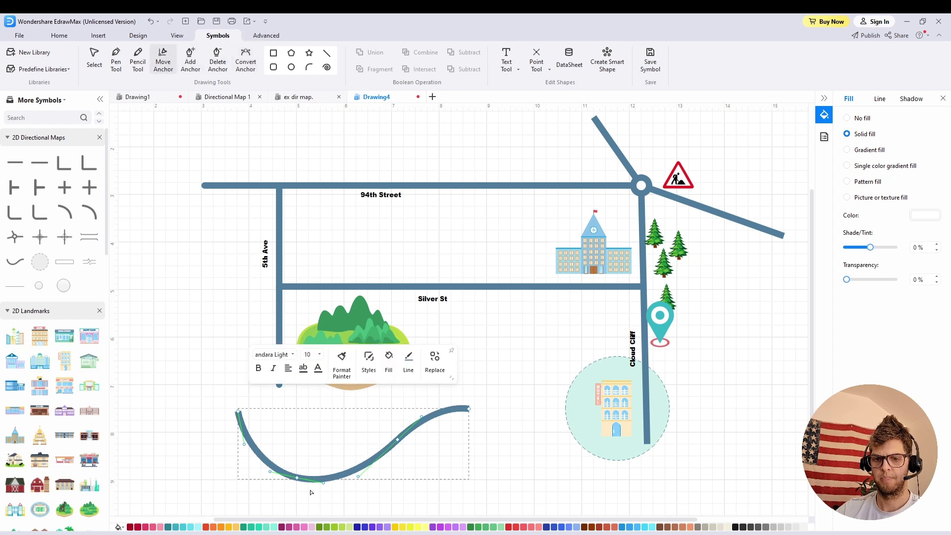
pyautogui.moveTo(299, 476); pyautogui.dragTo(301, 454)
pyautogui.moveTo(398, 441)
pyautogui.mouseDown()
pyautogui.moveTo(409, 438)
pyautogui.moveTo(405, 431)
pyautogui.mouseUp()
pyautogui.moveTo(328, 463); pyautogui.dragTo(315, 460)
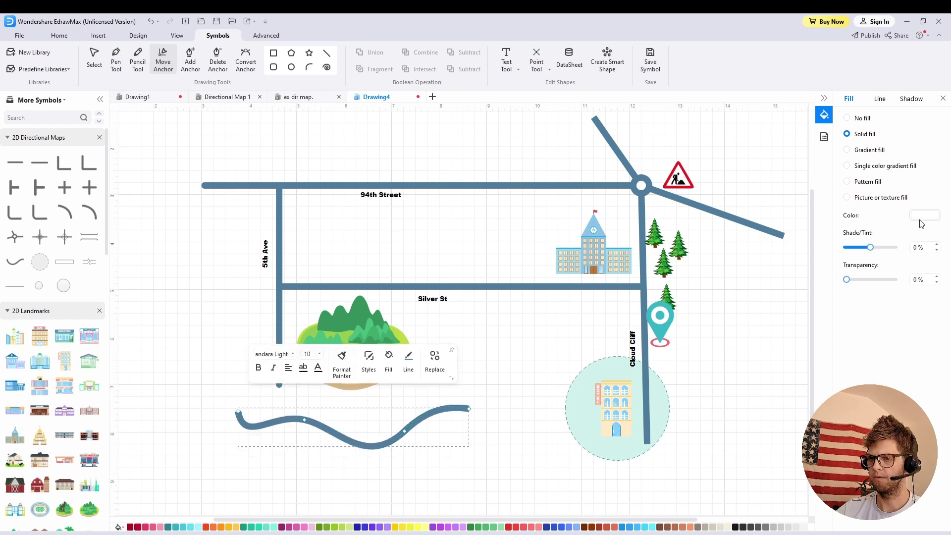
# - Set the wavy line's thickness to 60 pt
pyautogui.click(880, 99)
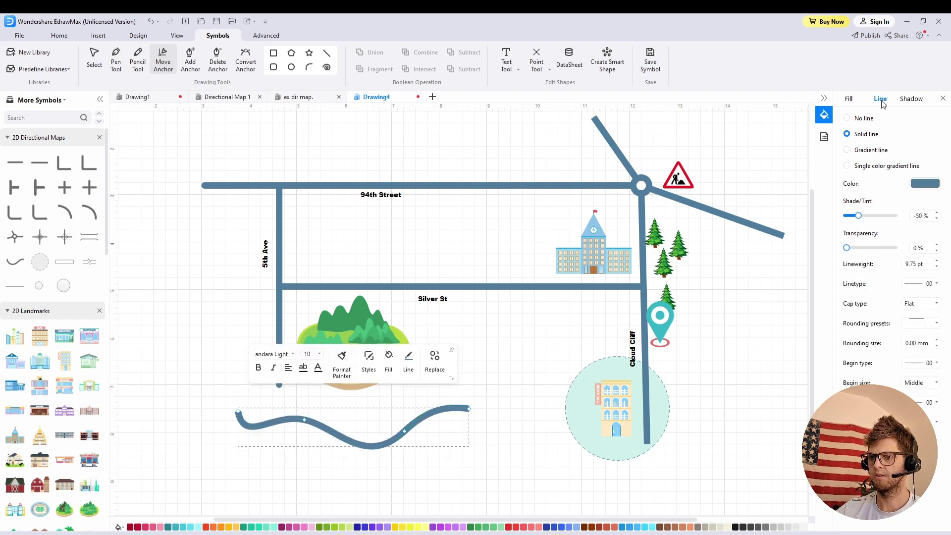
pyautogui.click(934, 286)
pyautogui.click(883, 279)
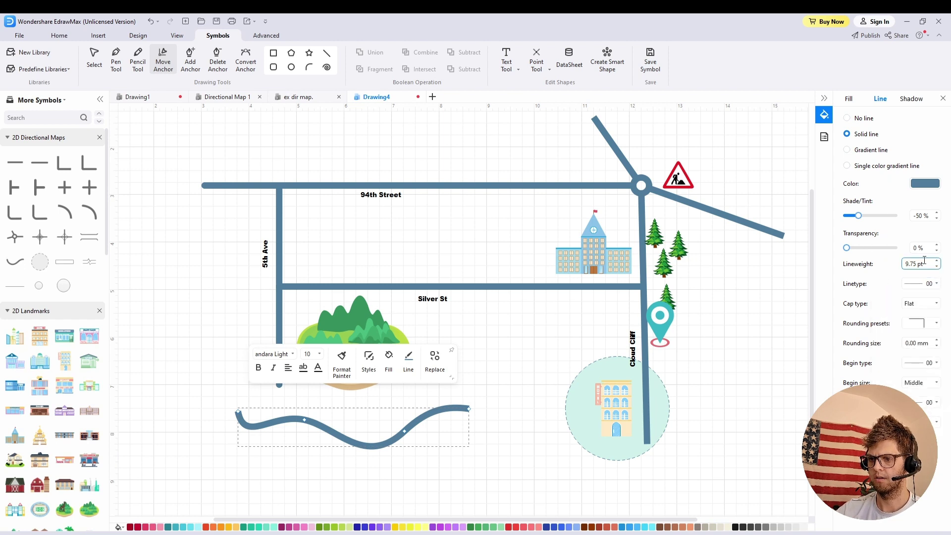
pyautogui.click(940, 263)
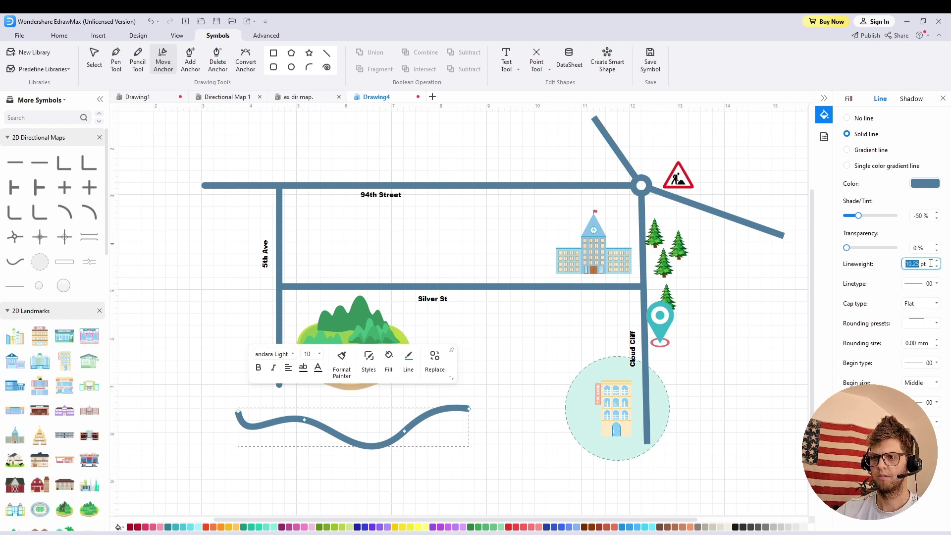
pyautogui.write('60')
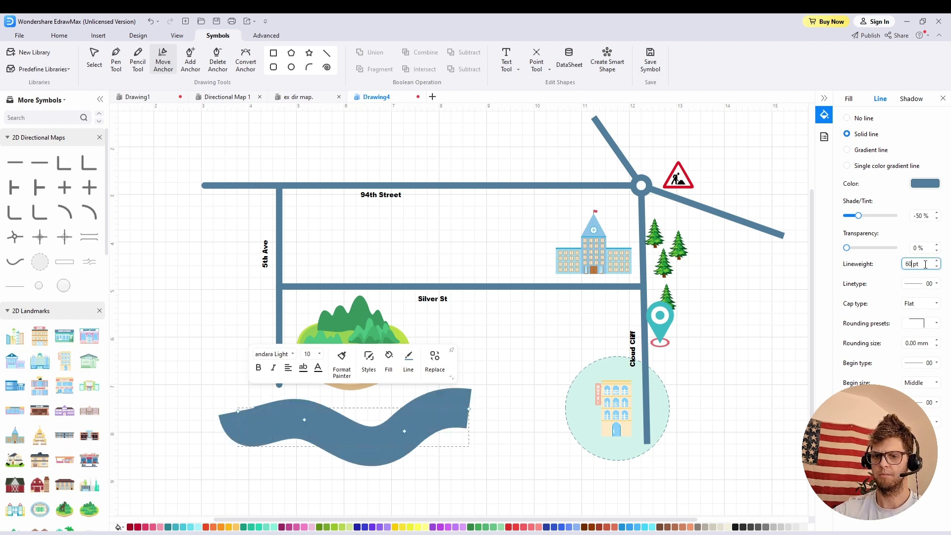
pyautogui.click(465, 449)
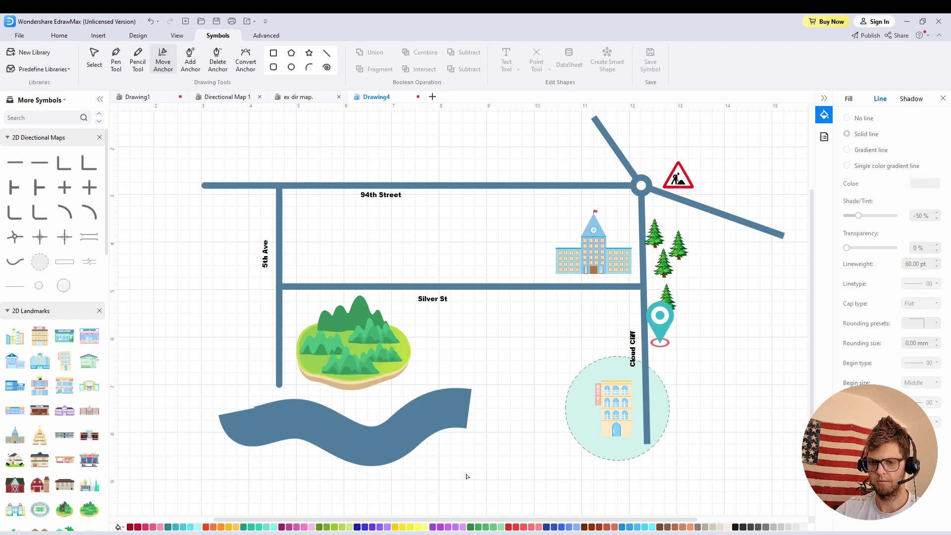
pyautogui.click(465, 411)
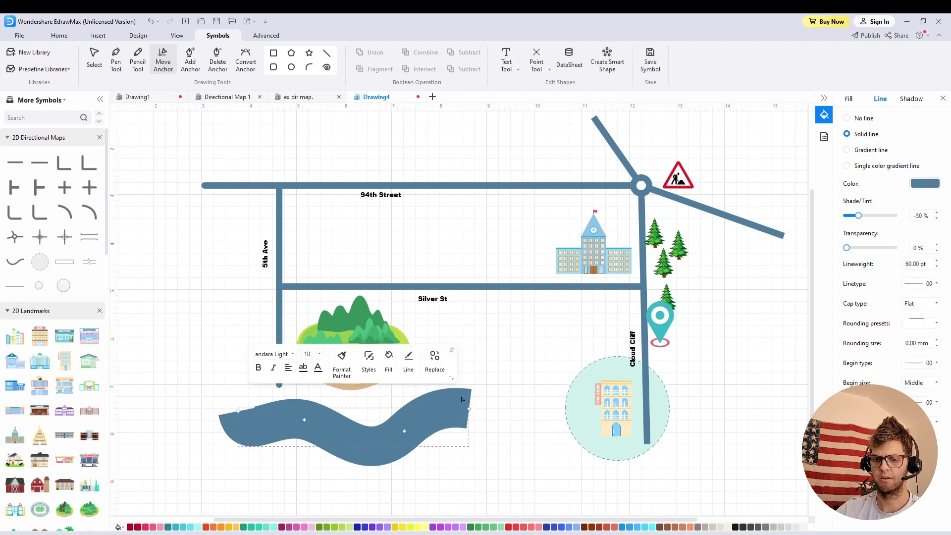
# - Stretch the wavy band wider and colour its line light teal
pyautogui.click(94, 58)
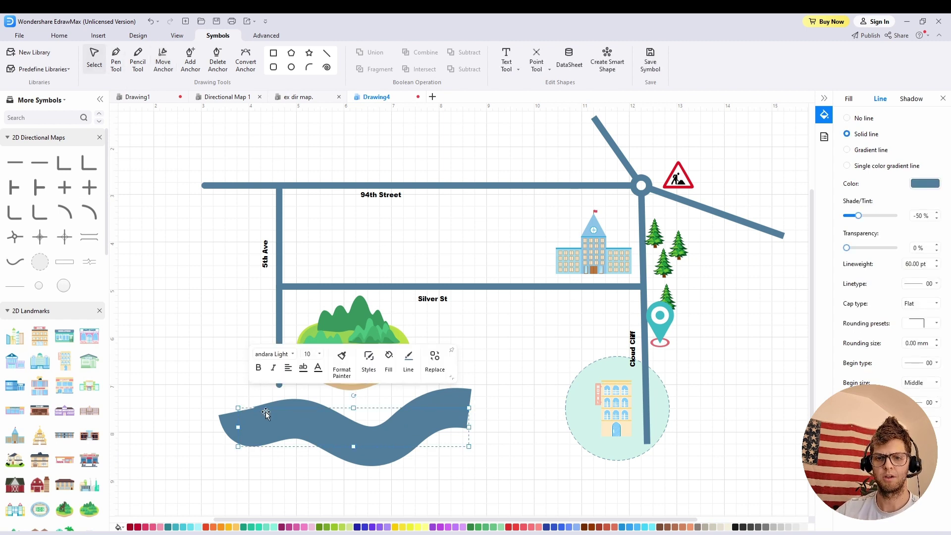
pyautogui.moveTo(468, 427); pyautogui.dragTo(539, 434)
pyautogui.click(418, 357)
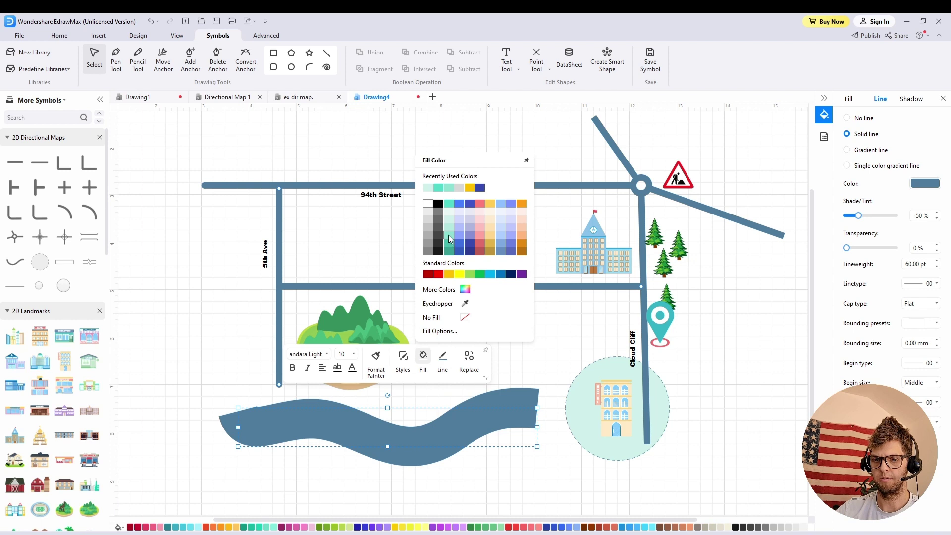
pyautogui.click(442, 358)
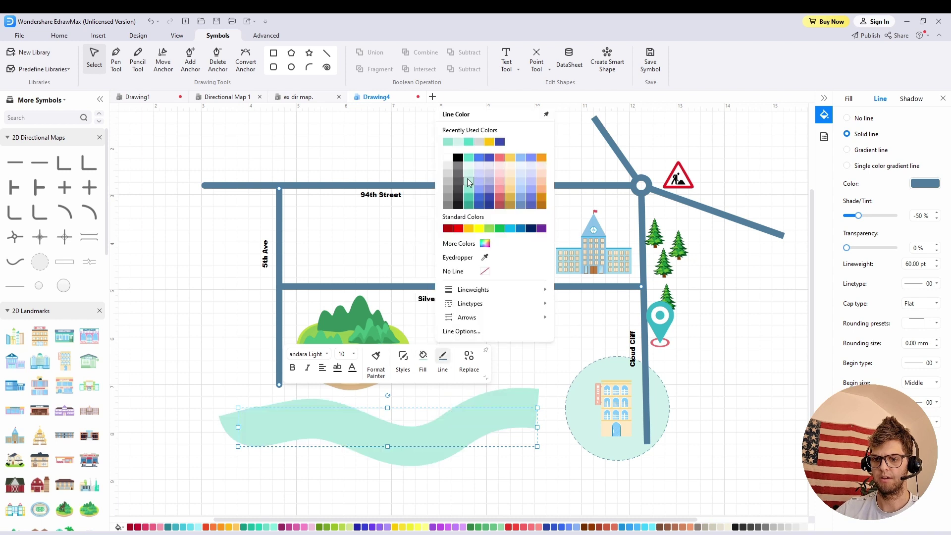
pyautogui.click(468, 173)
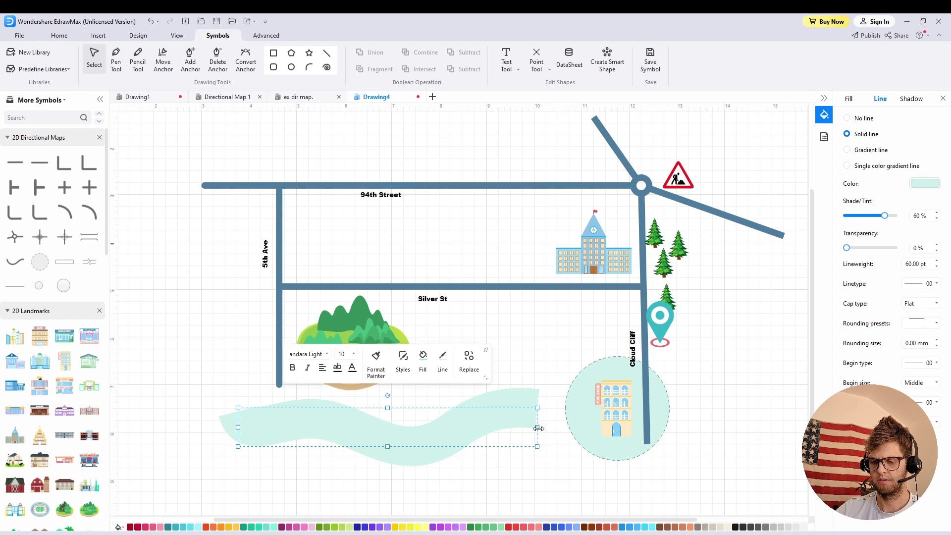
# - Stretch the river further, rotate it upright and move it across Silver St and 94th Street
pyautogui.moveTo(538, 428); pyautogui.dragTo(548, 427)
pyautogui.moveTo(393, 394); pyautogui.dragTo(328, 394)
pyautogui.moveTo(429, 382); pyautogui.dragTo(497, 290)
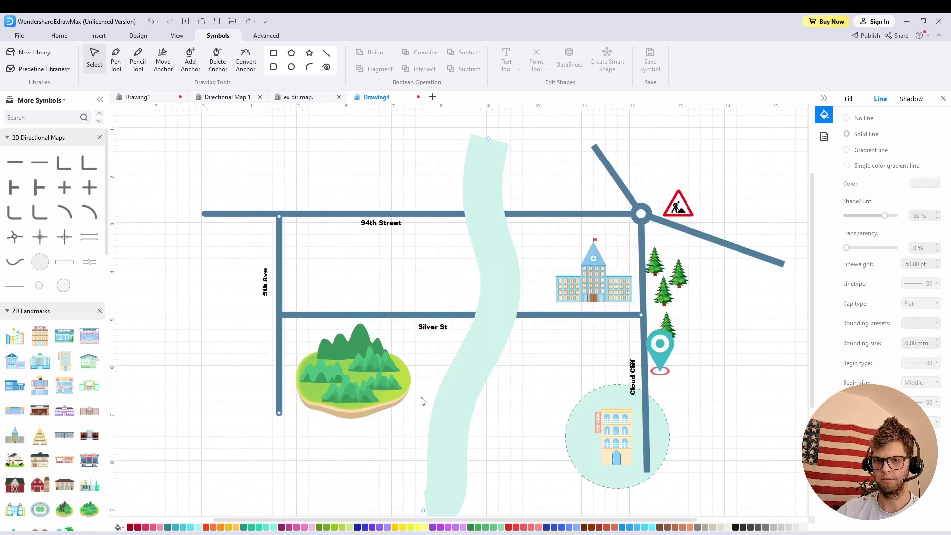
# - Send the river behind the roads and buildings
pyautogui.click(486, 174)
pyautogui.rightClick(471, 187)
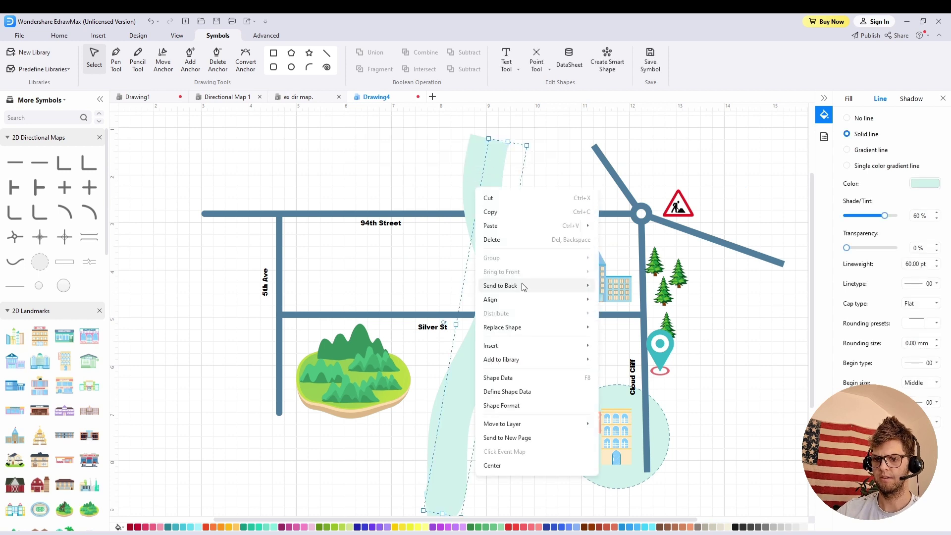
pyautogui.moveTo(582, 292)
pyautogui.click(650, 296)
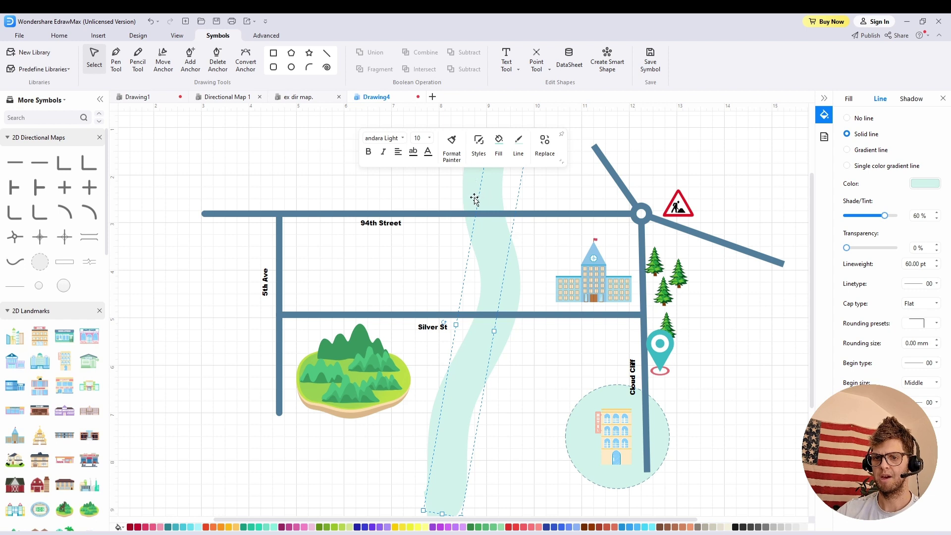
pyautogui.press('Escape')
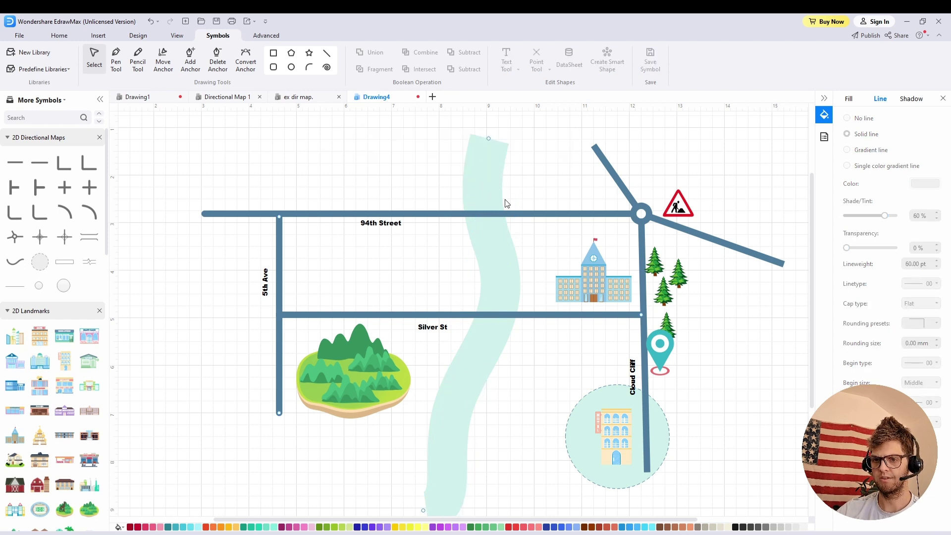
# - Add bridges over the river on 94th Street and Silver St
pyautogui.moveTo(65, 261); pyautogui.dragTo(508, 211)
pyautogui.click(460, 246)
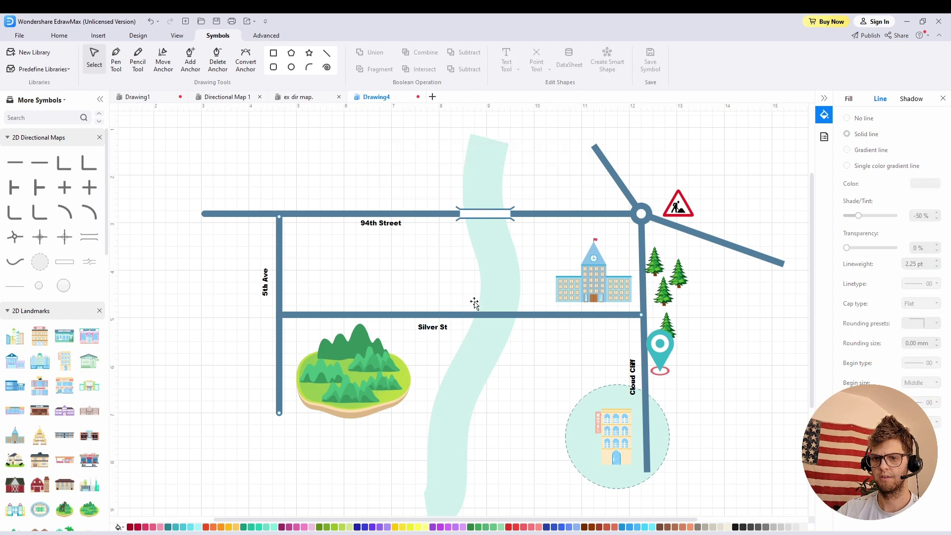
pyautogui.click(499, 215)
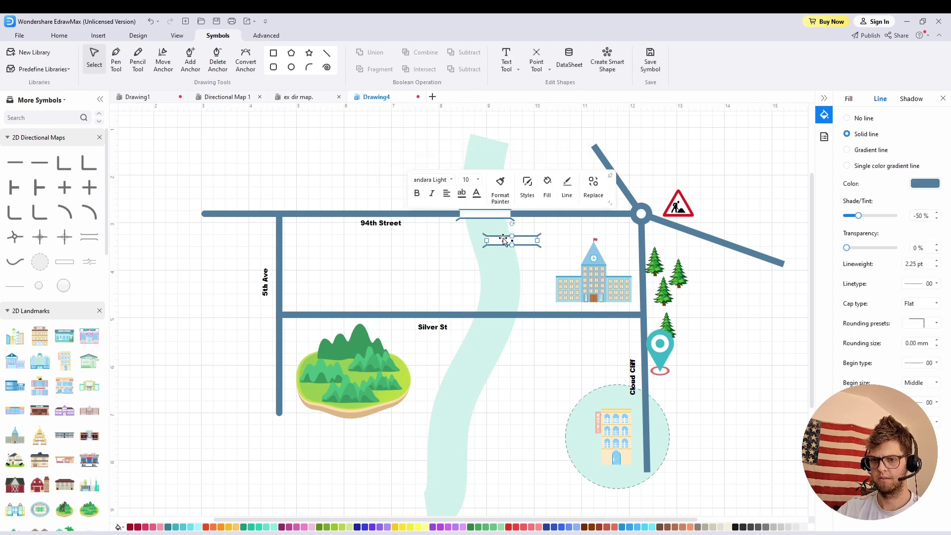
pyautogui.hotkey('ctrl', 'c')
pyautogui.hotkey('ctrl', 'v')
pyautogui.moveTo(508, 241); pyautogui.dragTo(495, 311)
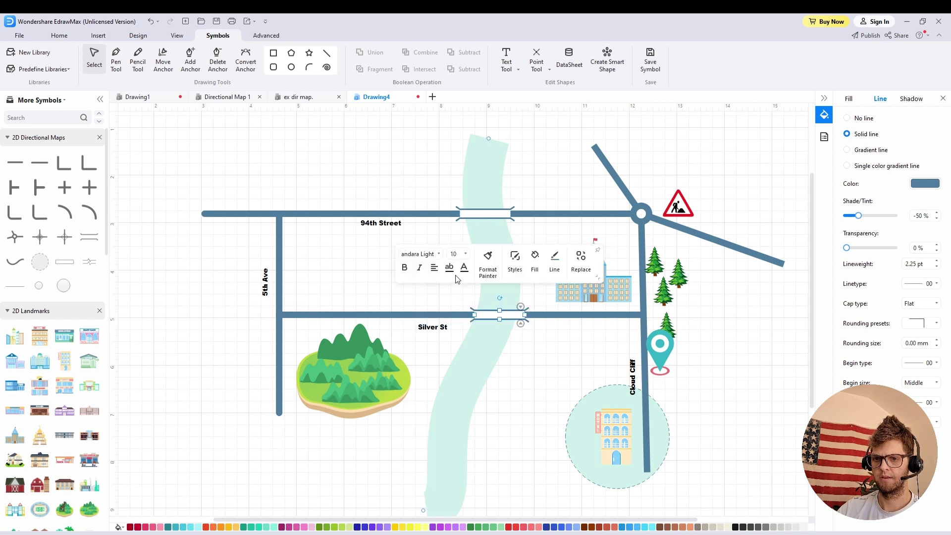
pyautogui.click(357, 165)
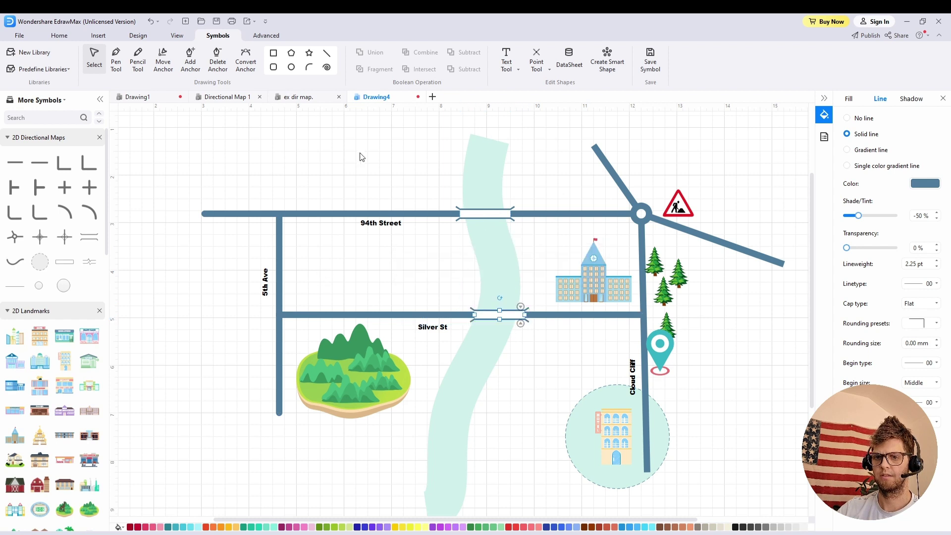
# - Enlarge the park island
pyautogui.click(355, 385)
pyautogui.moveTo(410, 418); pyautogui.dragTo(422, 427)
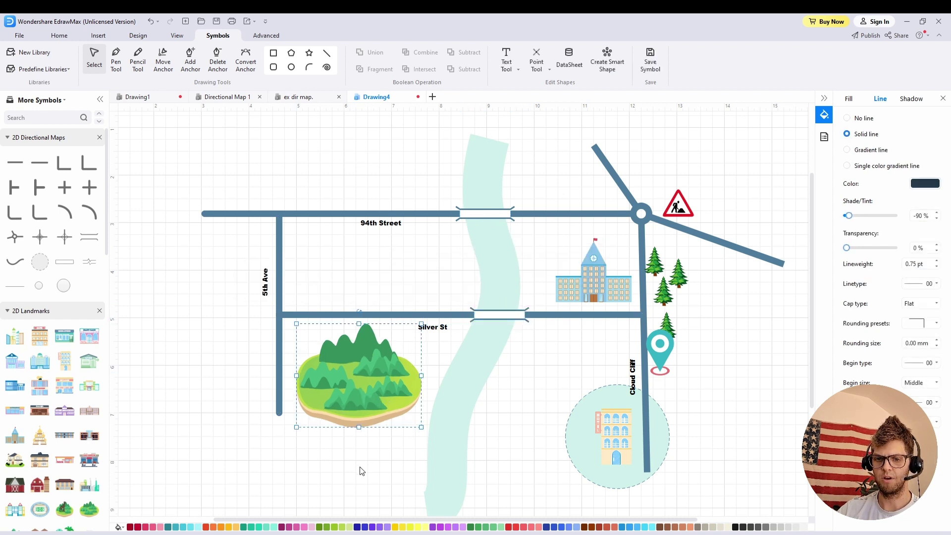
pyautogui.click(368, 473)
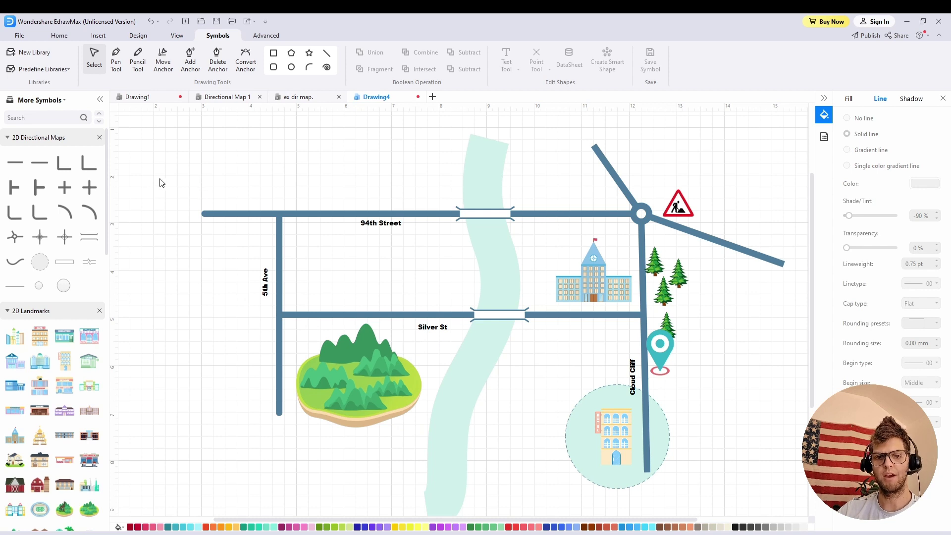
pyautogui.click(20, 35)
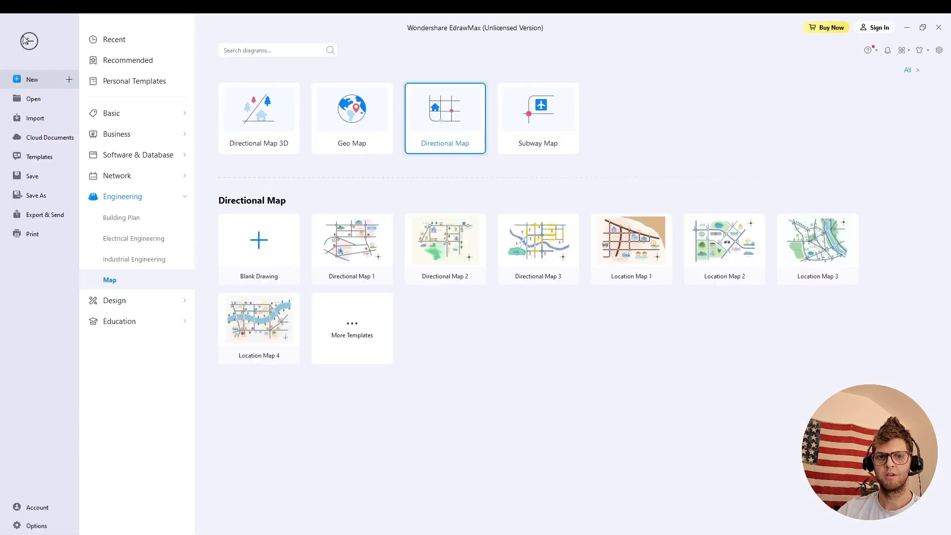
pyautogui.click(35, 120)
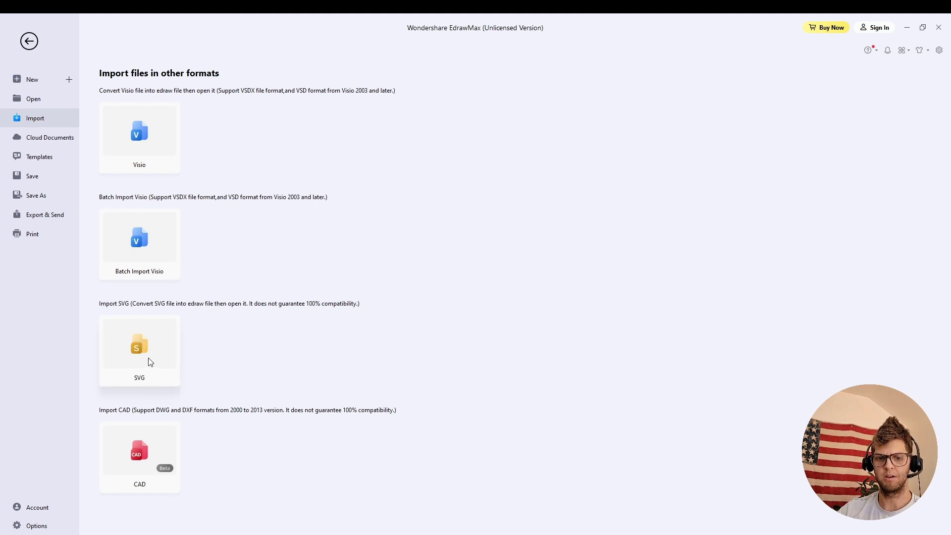
pyautogui.press('Escape')
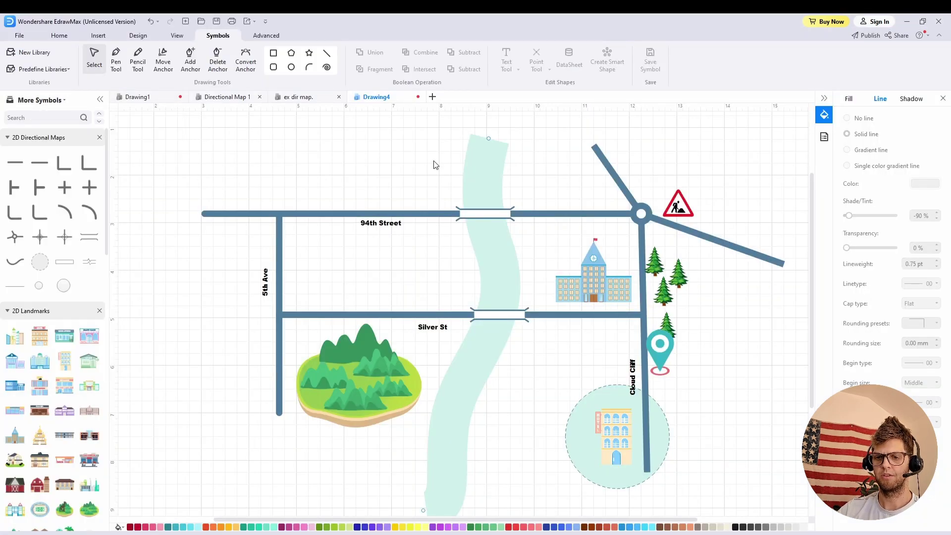
# - Collapse the 2D Directional Maps, 2D Landmarks and Road Signs libraries
pyautogui.click(7, 139)
pyautogui.click(6, 157)
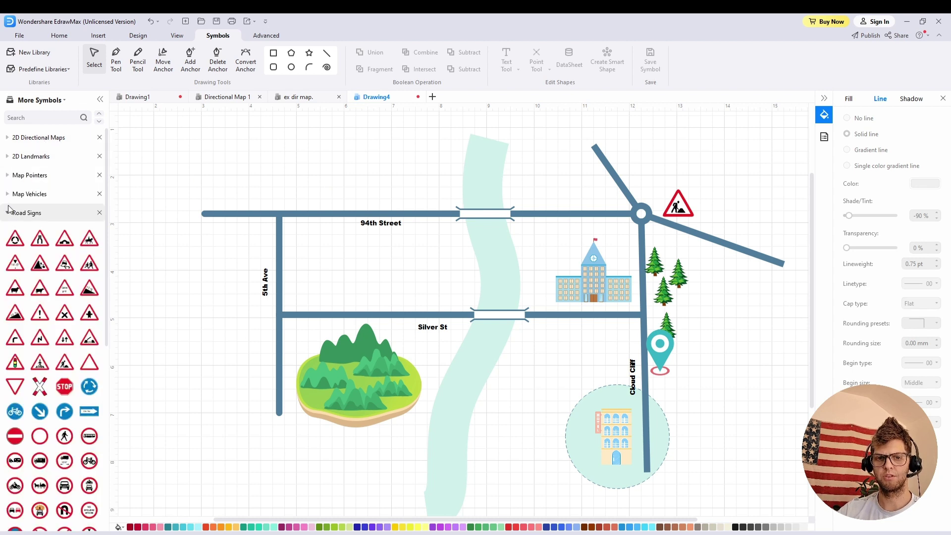
pyautogui.click(7, 214)
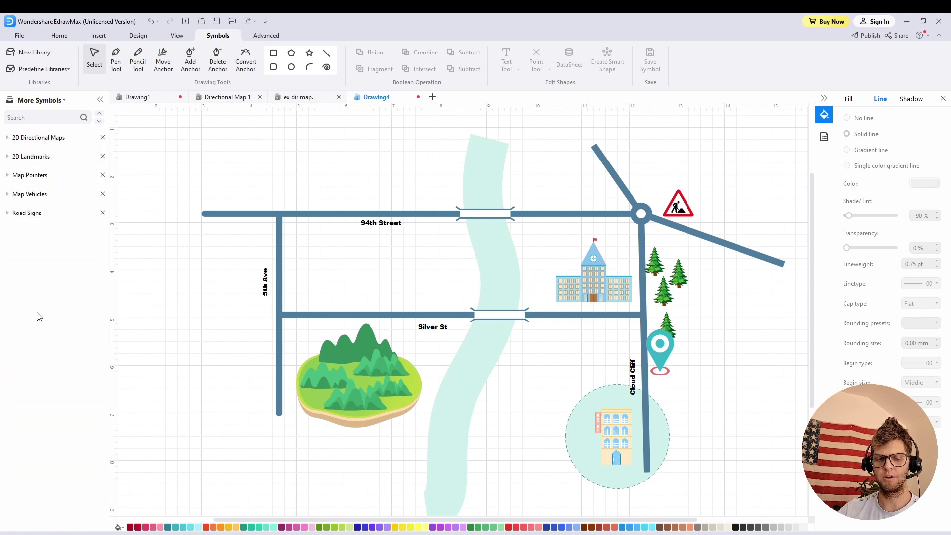
# - Add My Library to the symbol panel from More Symbols
pyautogui.click(60, 101)
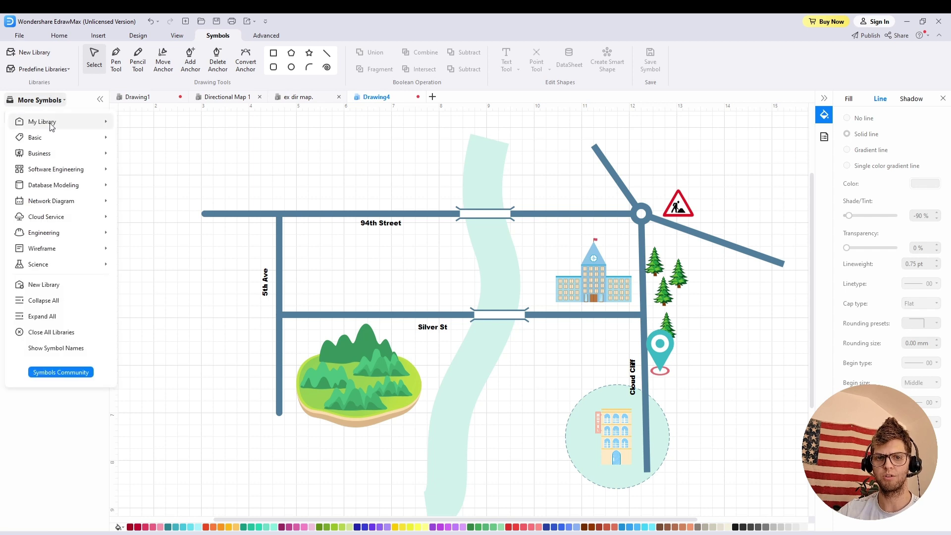
pyautogui.moveTo(42, 122)
pyautogui.moveTo(151, 135)
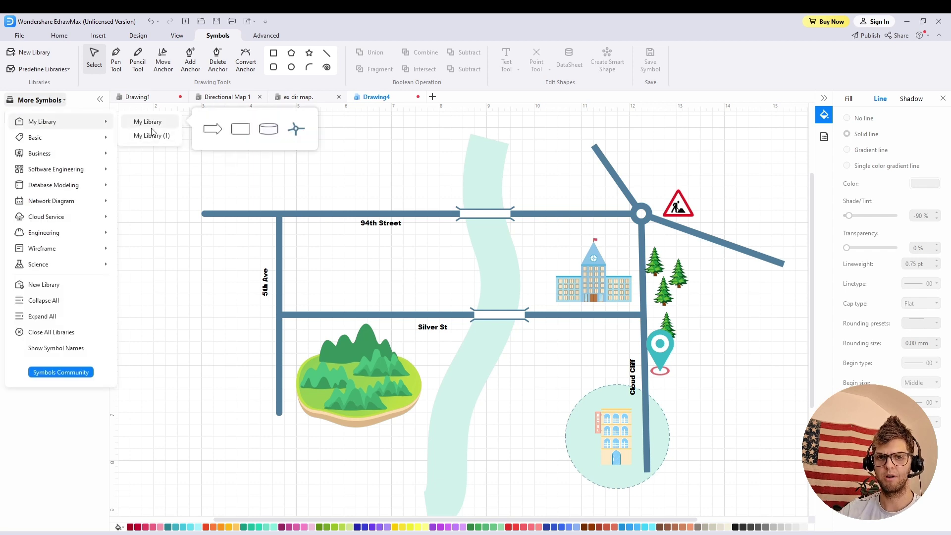
pyautogui.click(154, 136)
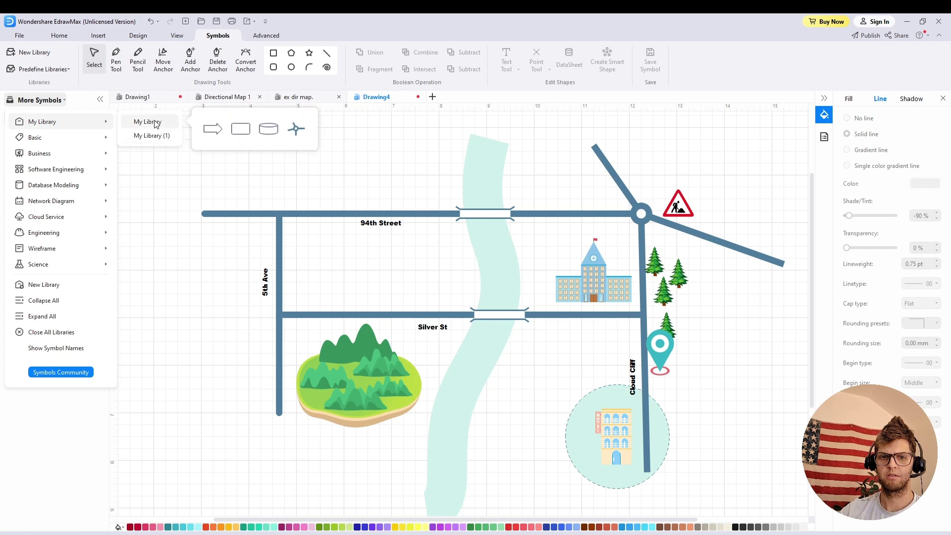
pyautogui.click(154, 123)
pyautogui.click(143, 173)
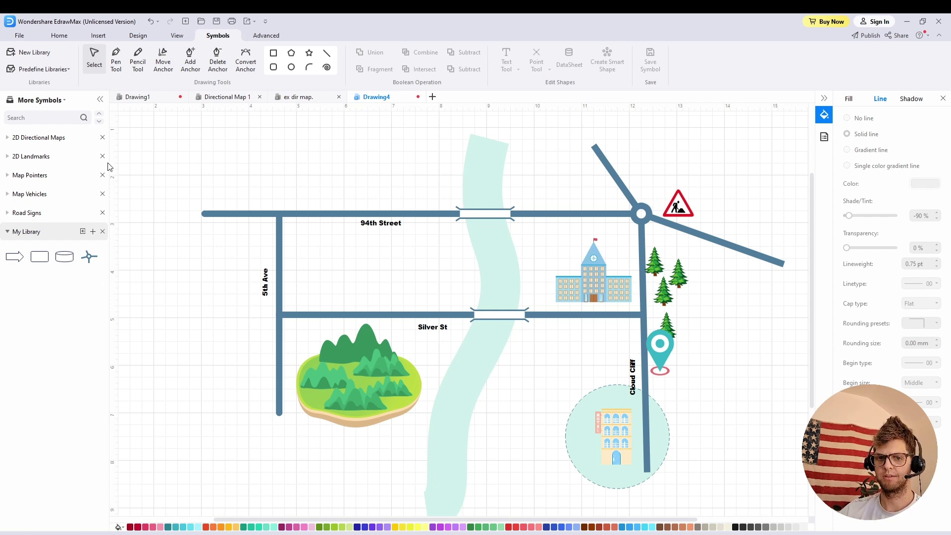
# - Add the men-at-work warning sign from the map to My Library
pyautogui.click(11, 214)
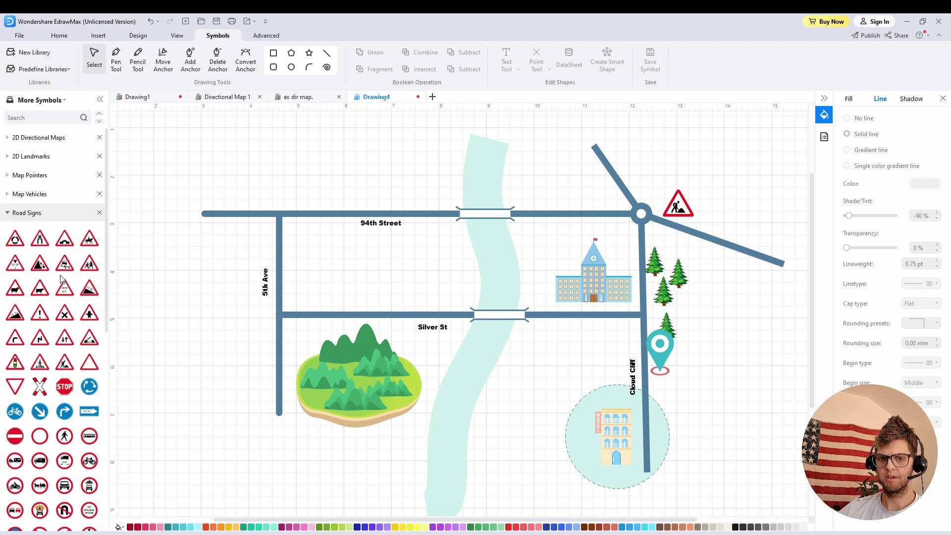
pyautogui.click(10, 214)
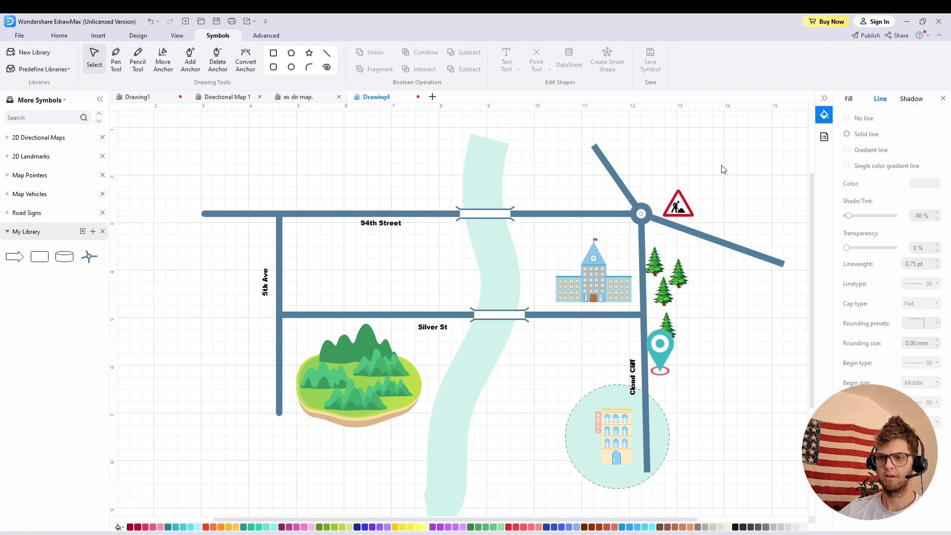
pyautogui.click(678, 205)
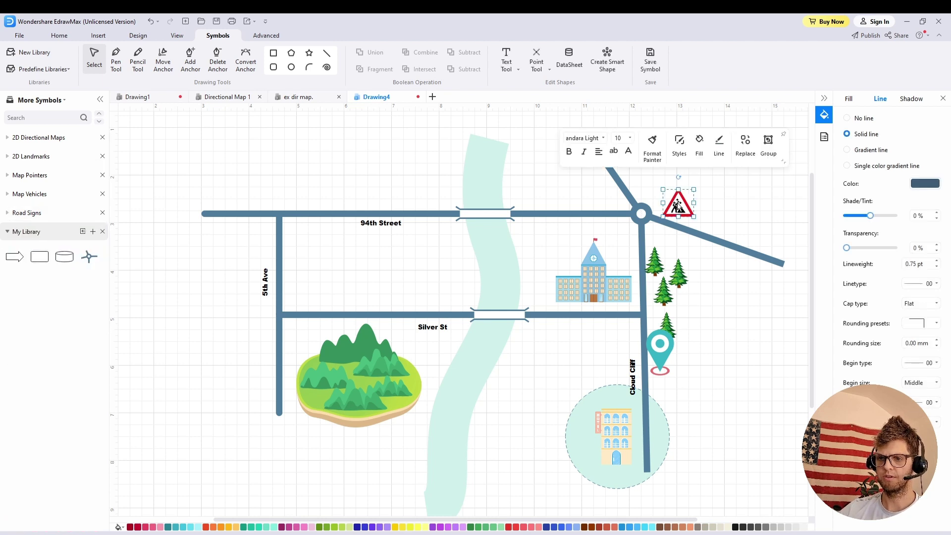
pyautogui.click(92, 231)
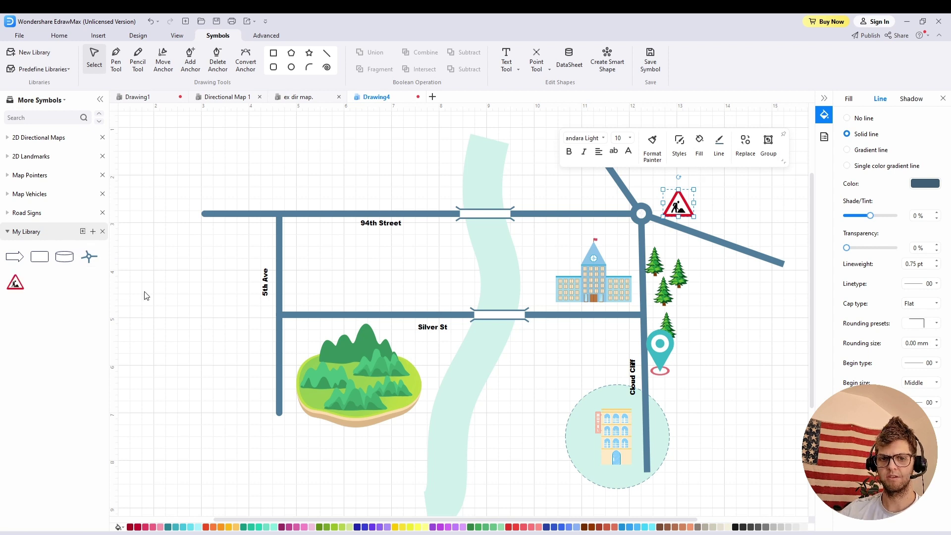